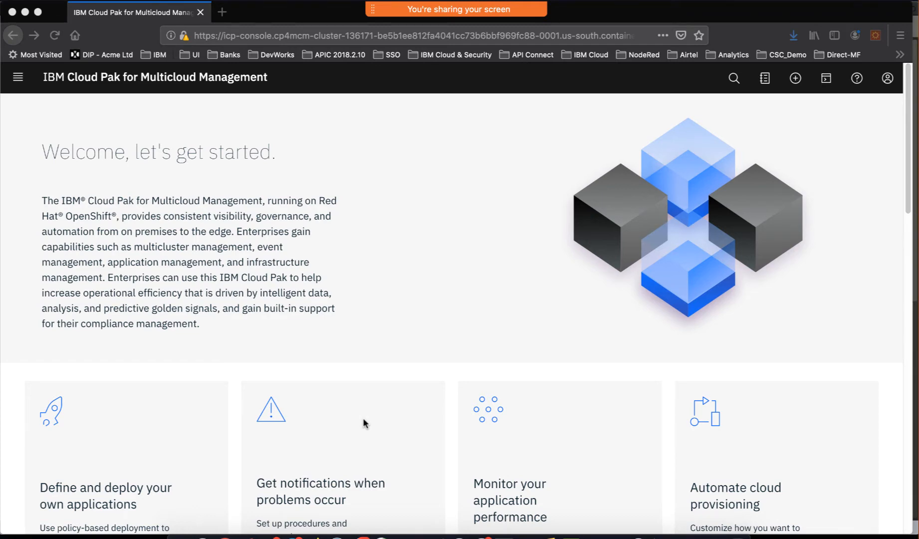
Review the welcome page's feature cards and the Observe environments and Automate infrastructure entries in the main navigation.
scroll(364, 424, "down", 3)
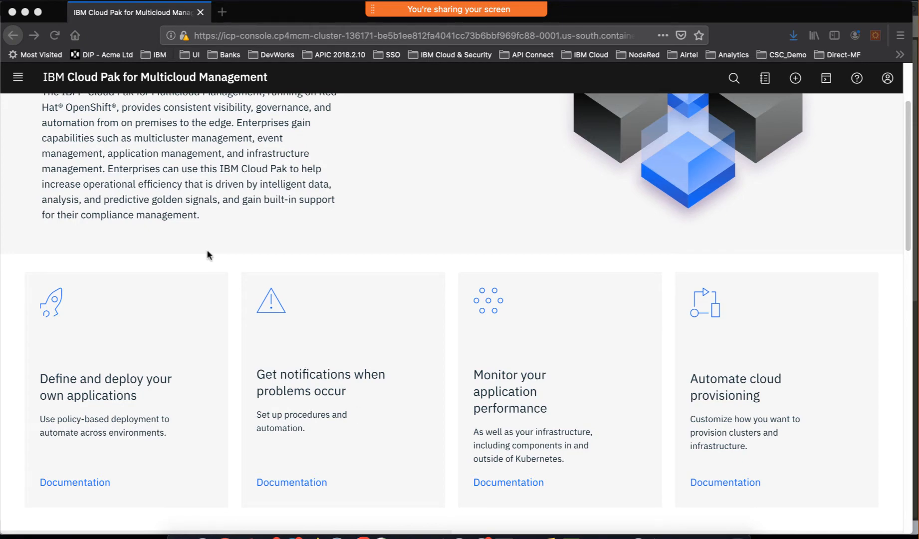
scroll(173, 233, "up", 3)
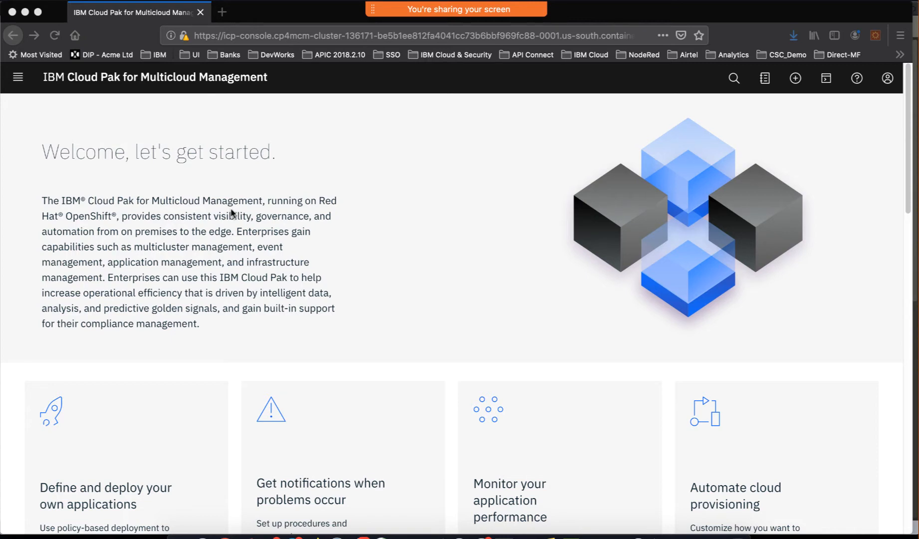
left_click(21, 85)
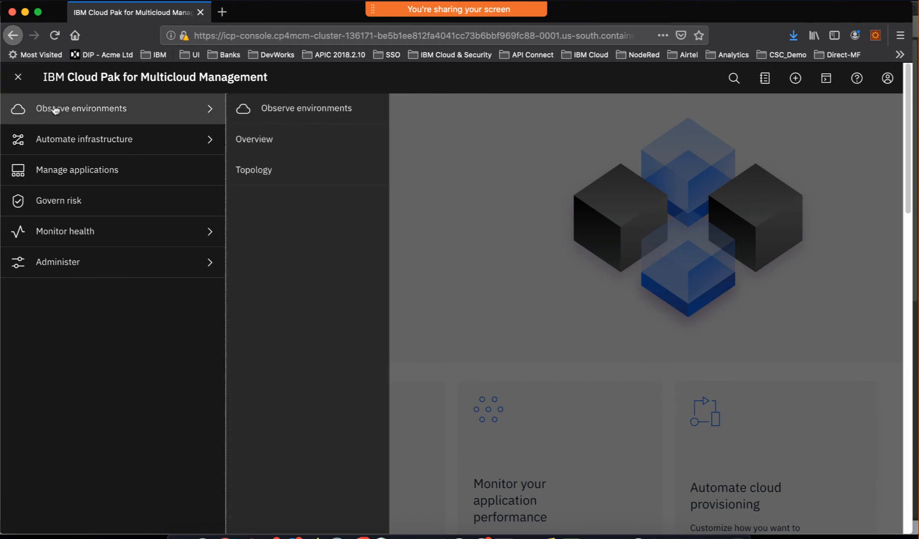
mouse_move(59, 134)
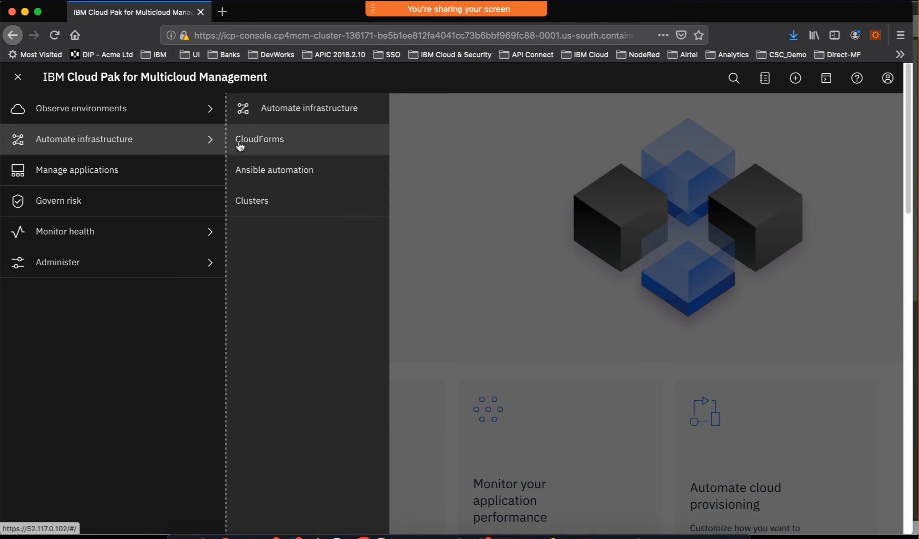
mouse_move(158, 125)
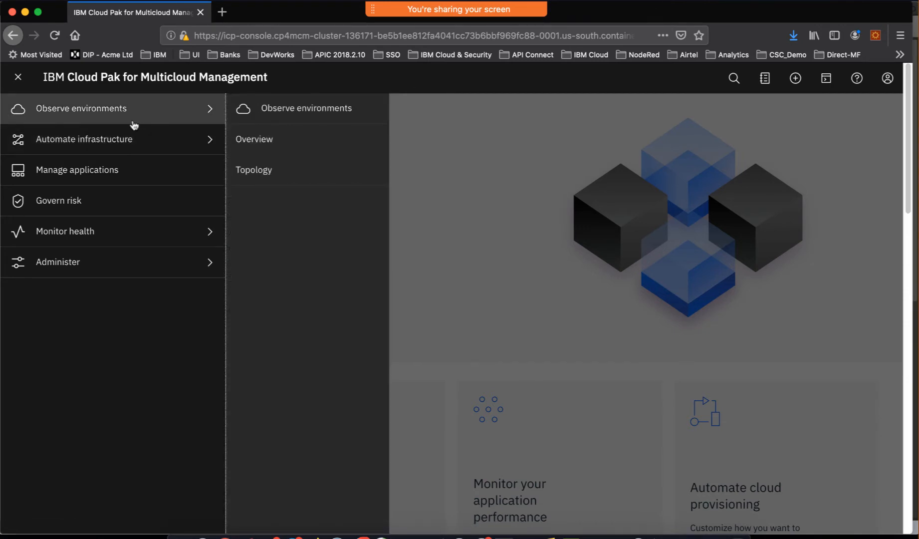
mouse_move(129, 136)
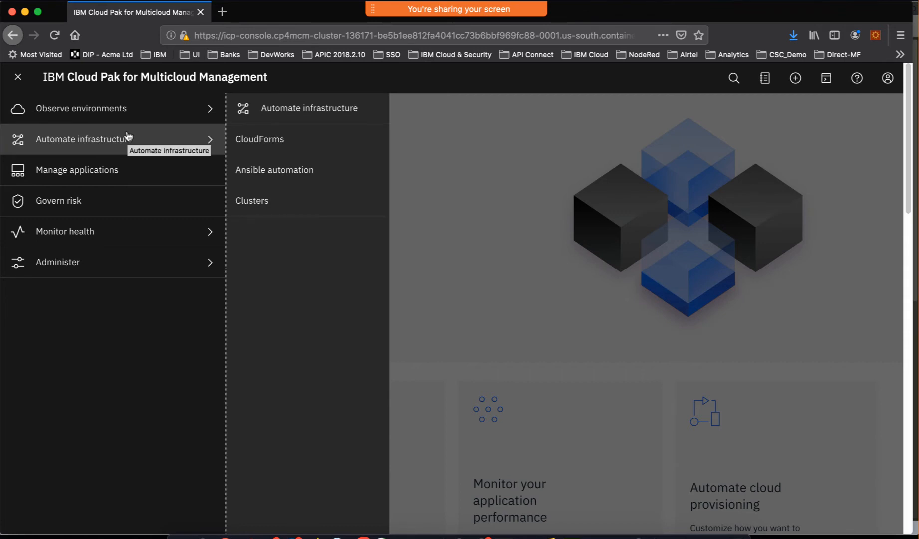
mouse_move(130, 116)
mouse_move(187, 142)
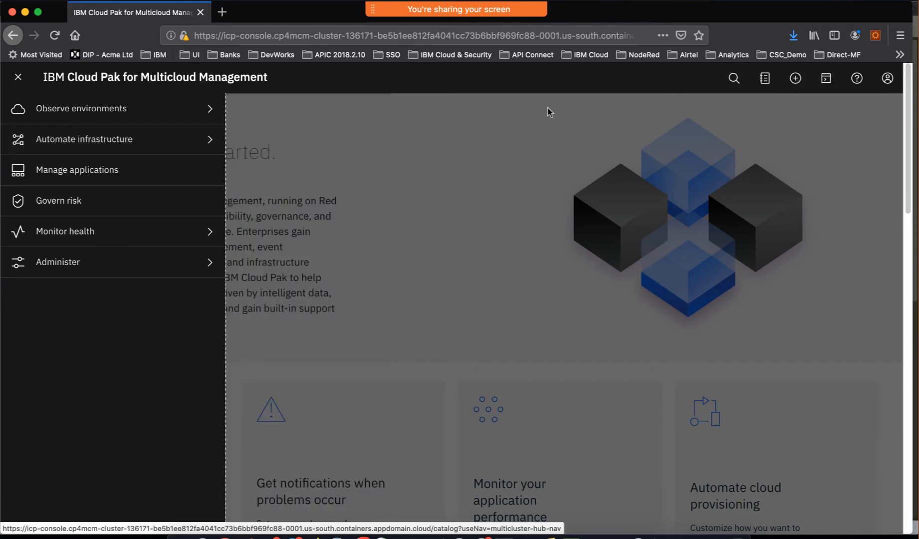
left_click(548, 109)
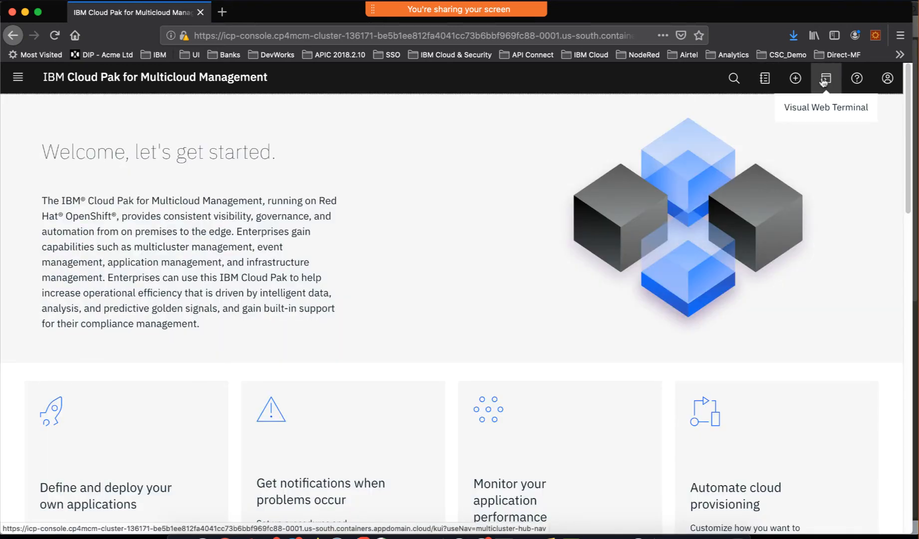
Open the Visual Web Terminal and list the routes in the services namespace with "oc get route -n services".
left_click(823, 80)
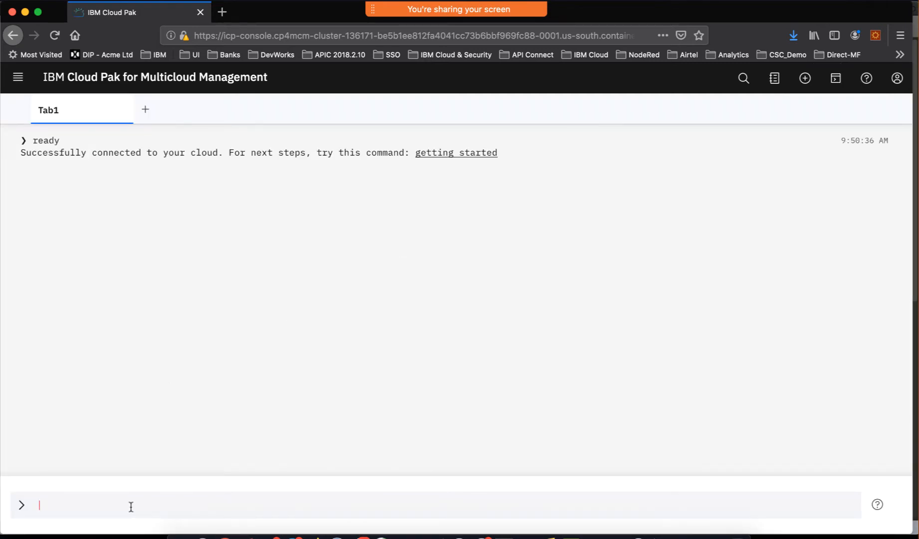
type("oc get route -n services")
key("Return")
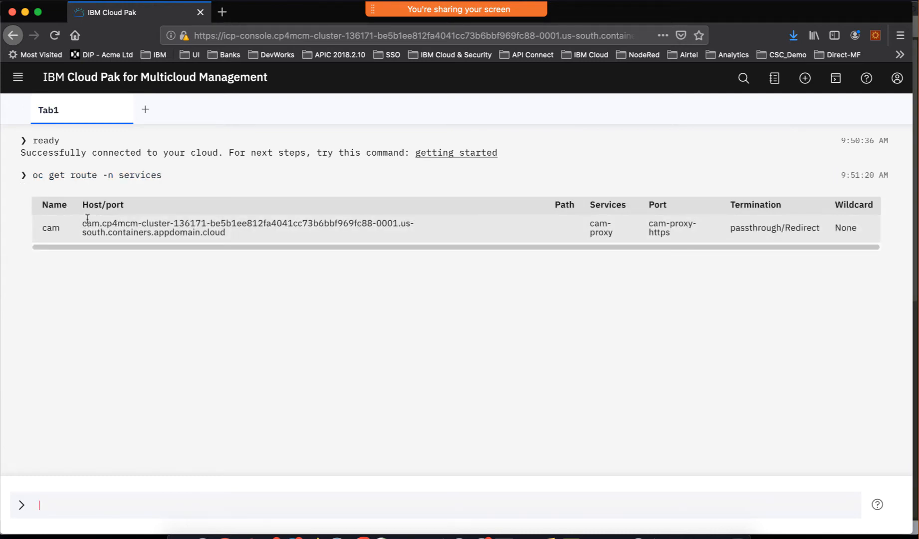
left_click_drag(83, 223, 227, 232)
key("super+c")
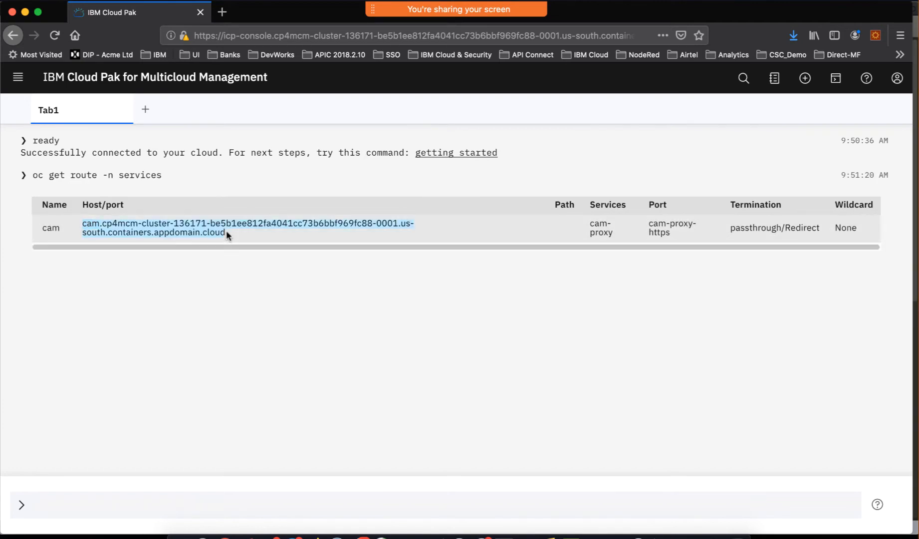
left_click(222, 11)
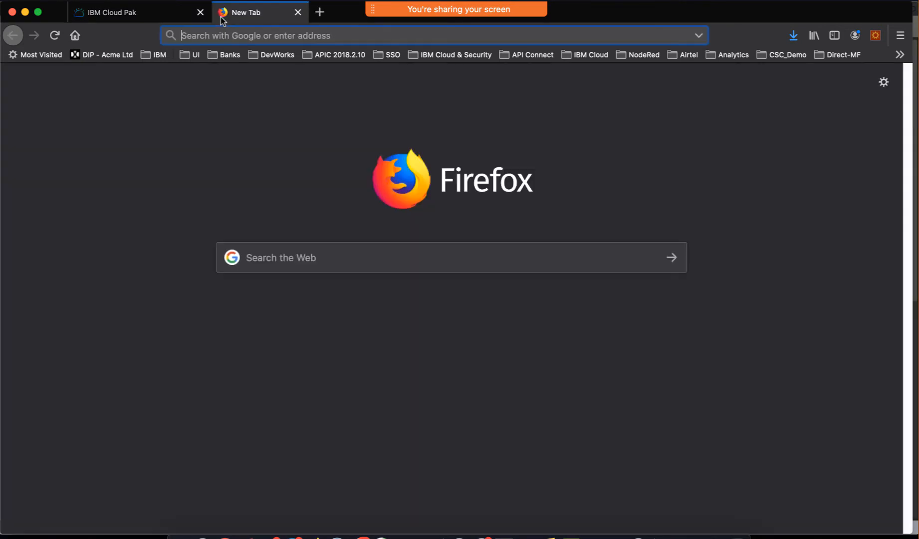
type("https:")
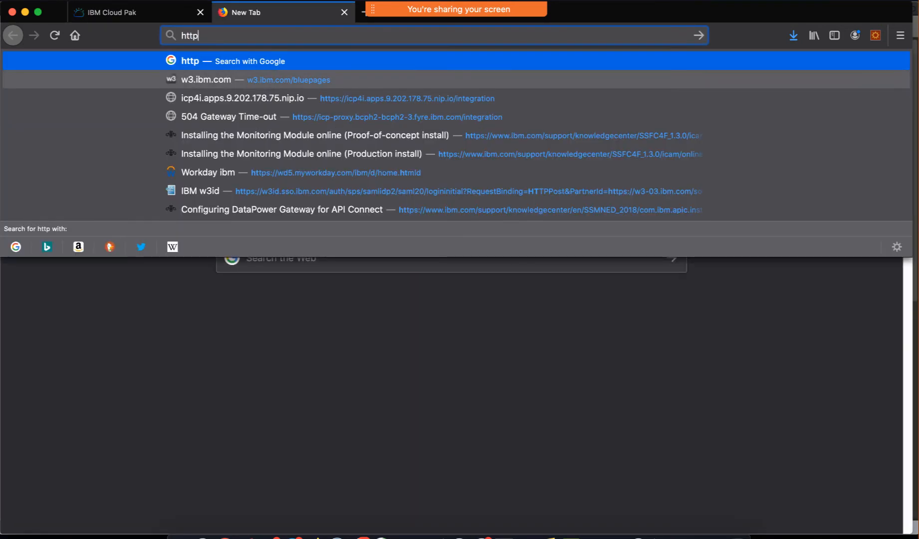
type("//")
key("super+v")
key("Return")
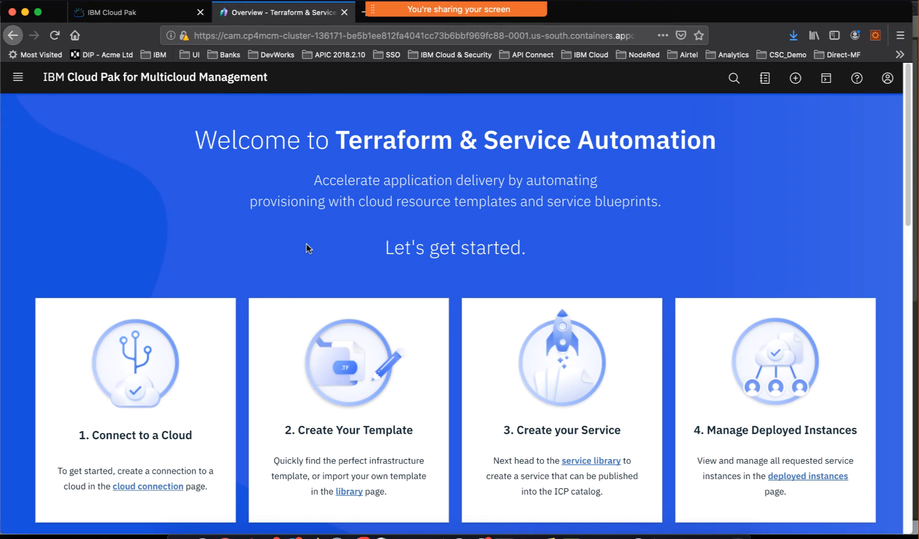
left_click(27, 87)
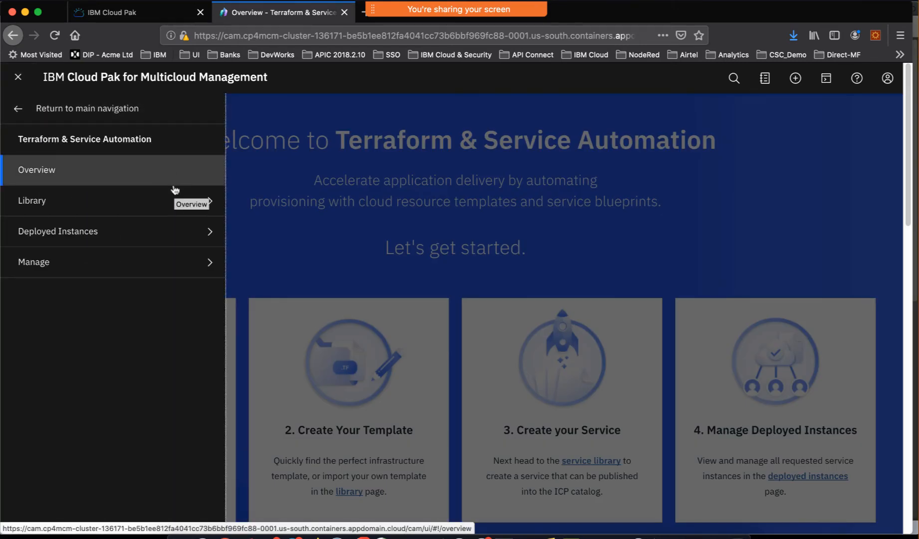
Return to the terminal's browser tab and open the Overview page under Observe environments.
left_click(127, 19)
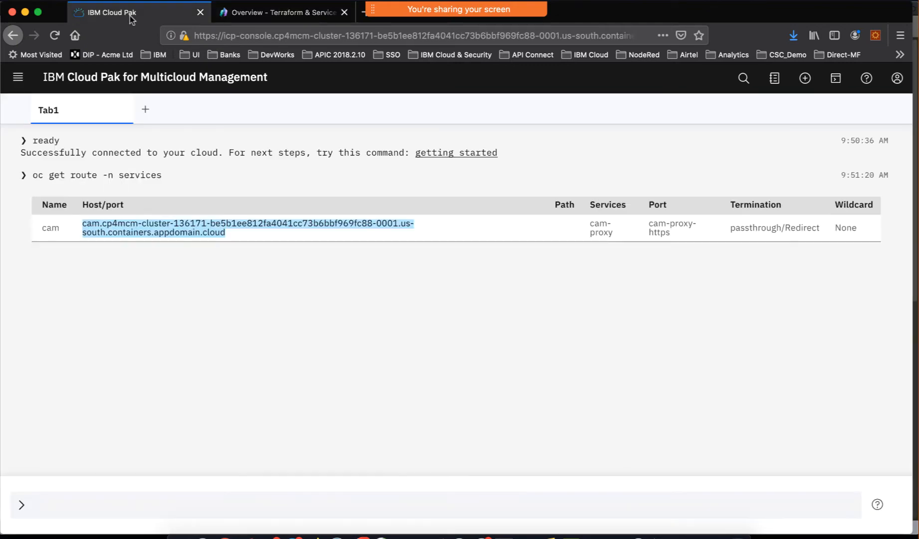
left_click(21, 81)
mouse_move(106, 139)
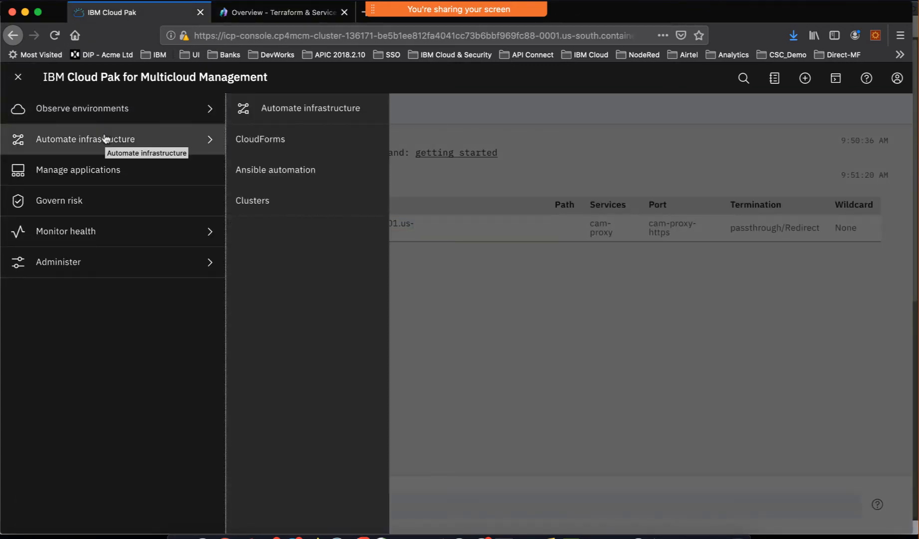
mouse_move(103, 114)
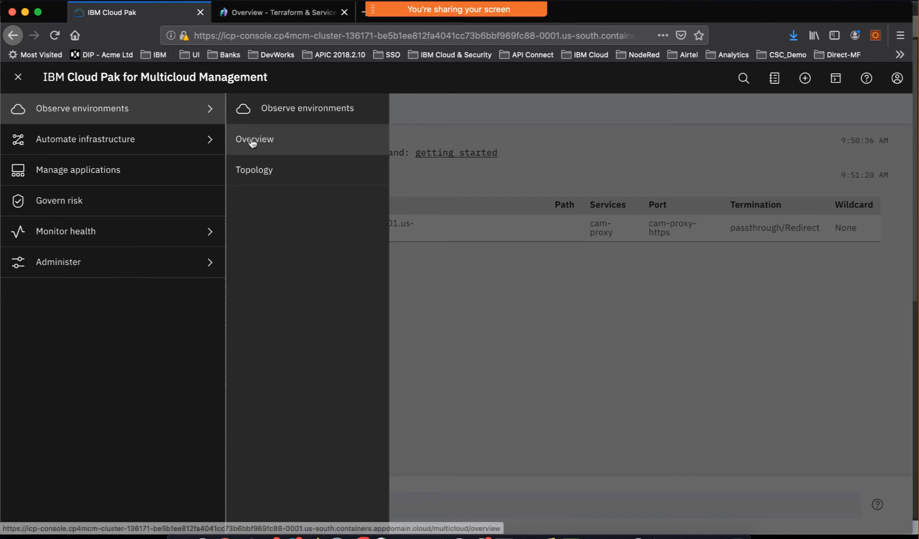
left_click(284, 150)
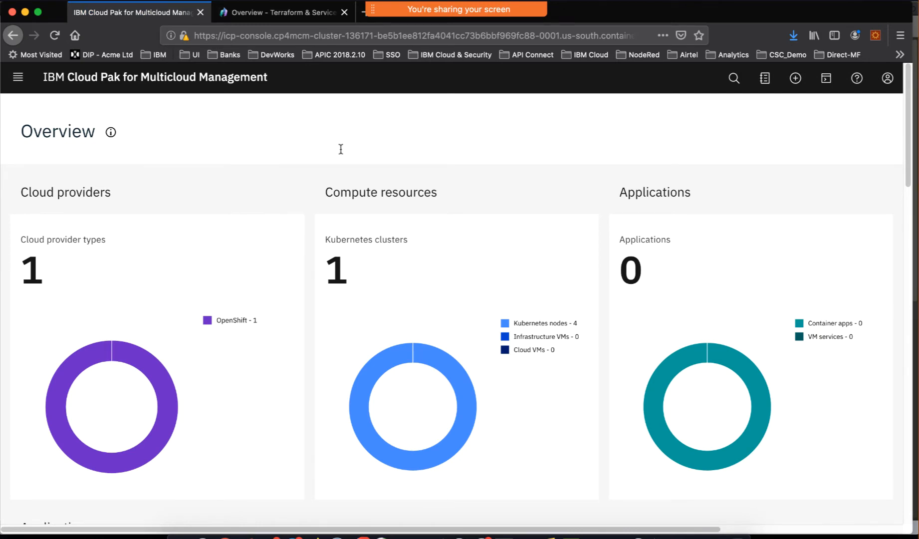
Examine the Overview dashboard's cloud providers, compute resources, applications, infrastructure, compliance and policies sections.
scroll(488, 252, "down", 3)
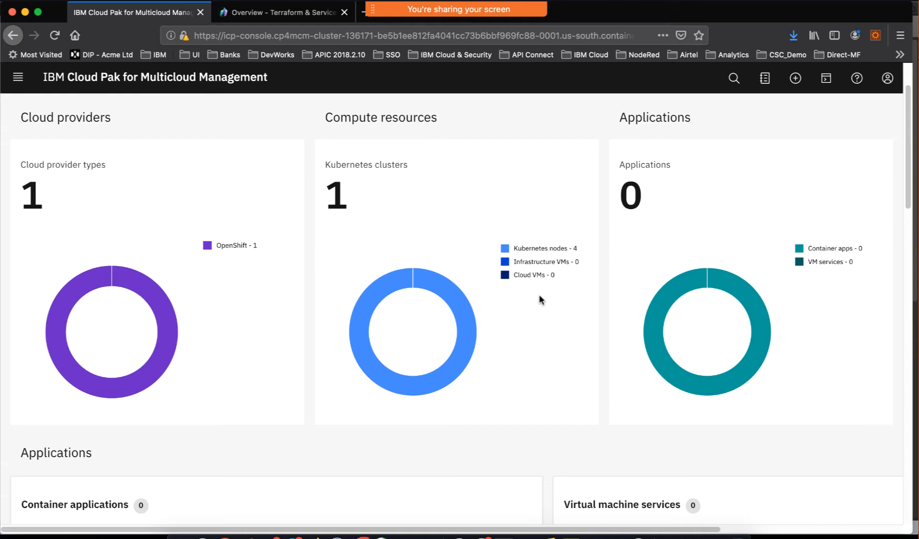
scroll(539, 299, "down", 7)
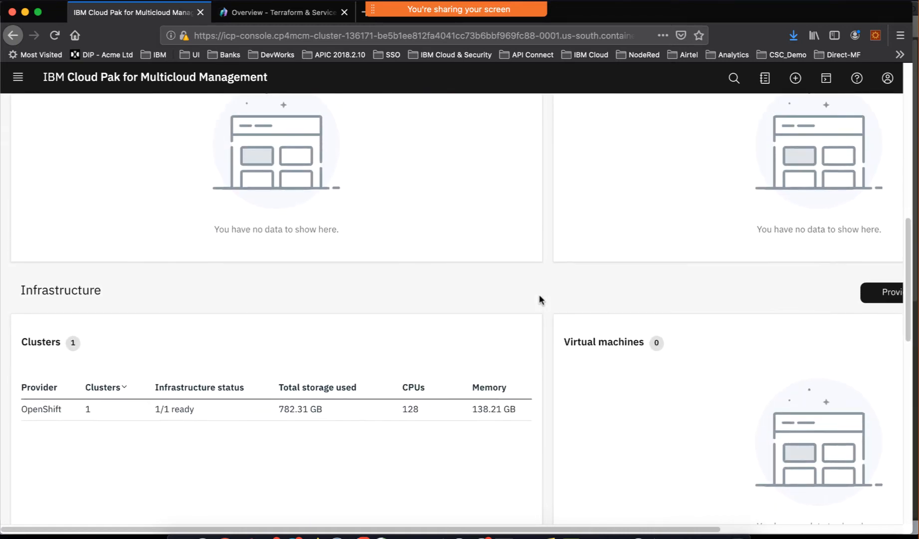
scroll(539, 299, "up", 1)
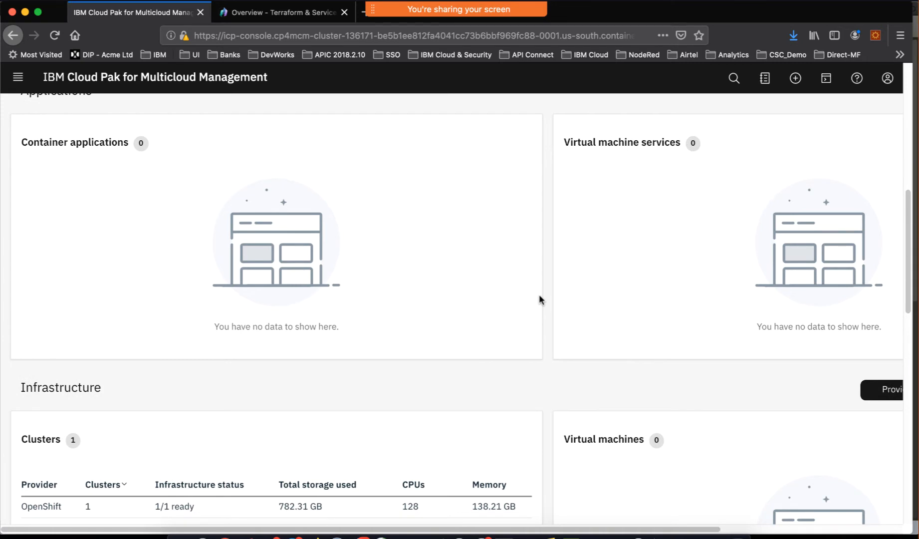
scroll(539, 295, "down", 1)
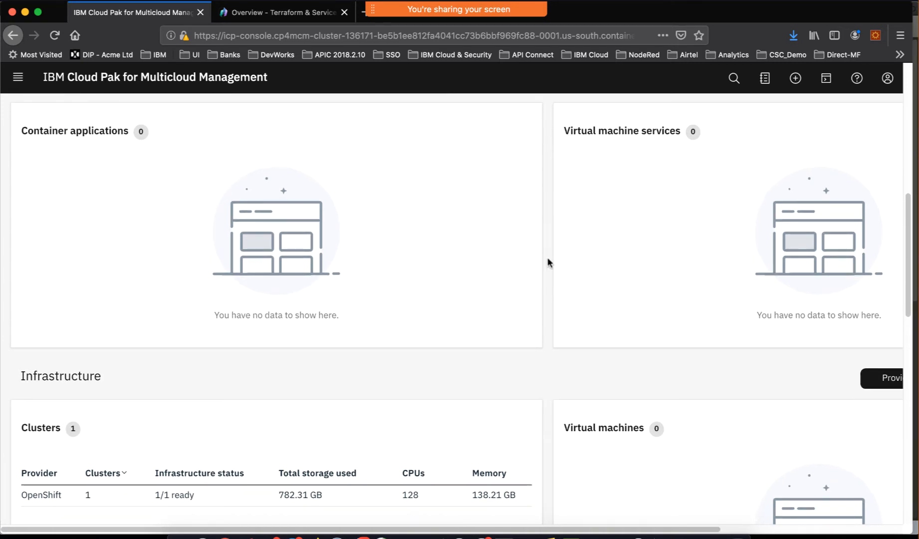
scroll(542, 286, "down", 3)
scroll(543, 290, "down", 2)
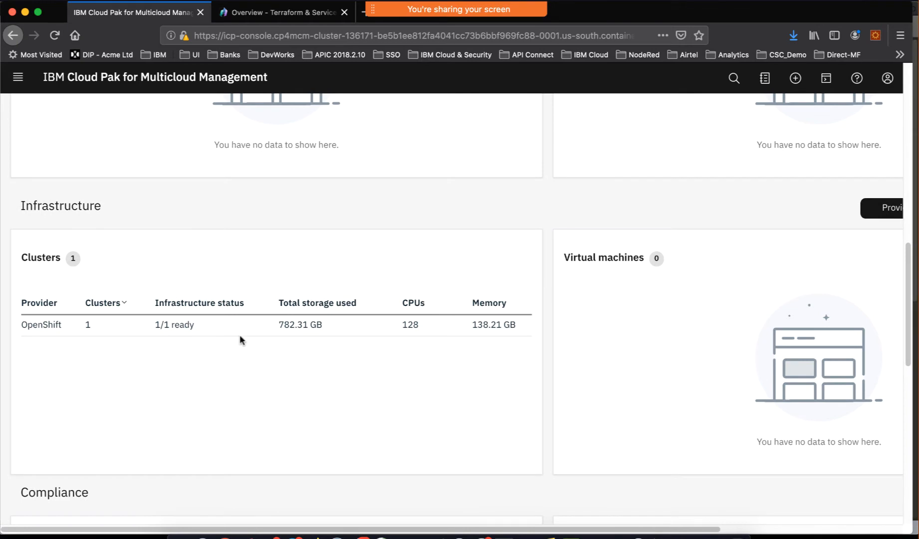
scroll(263, 370, "down", 3)
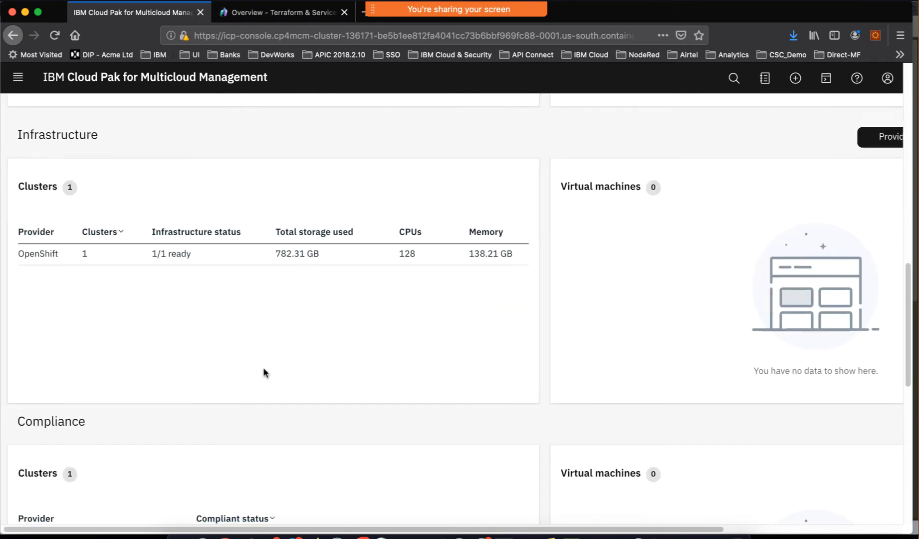
scroll(264, 370, "down", 4)
scroll(264, 370, "down", 1)
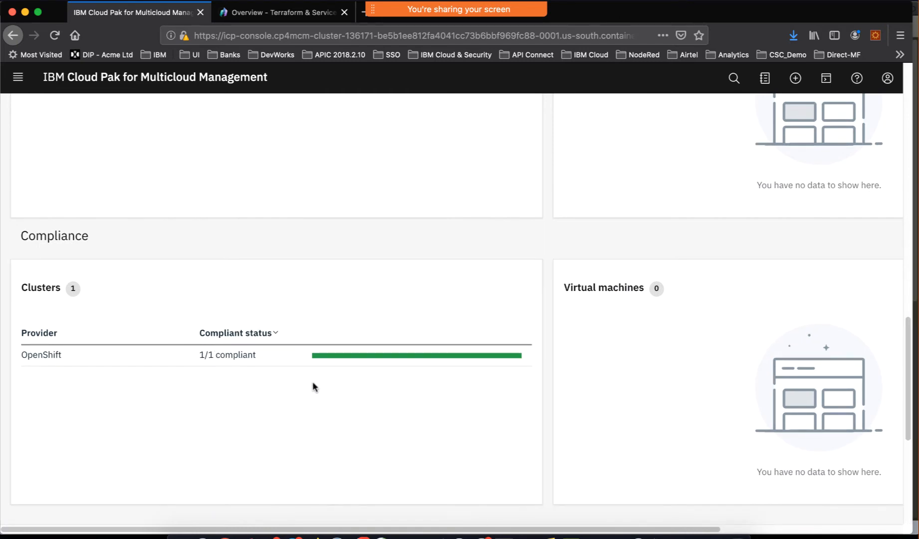
scroll(312, 381, "down", 5)
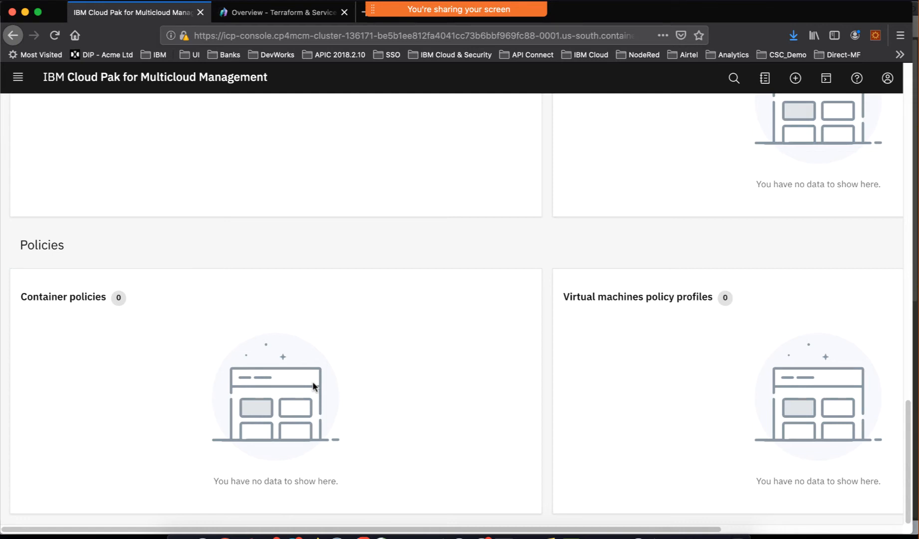
scroll(313, 386, "up", 20)
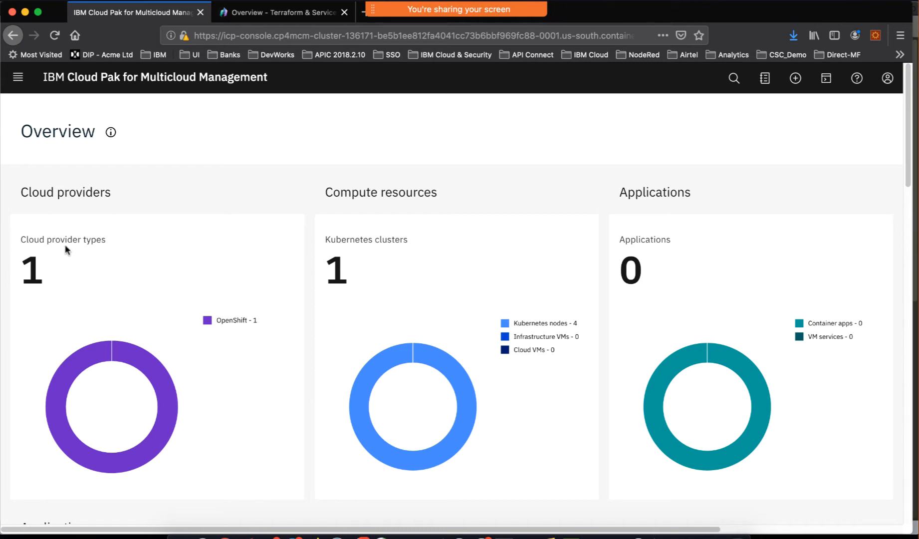
Review the entries under Automate infrastructure, Monitor health and Administer in the main navigation.
left_click(20, 80)
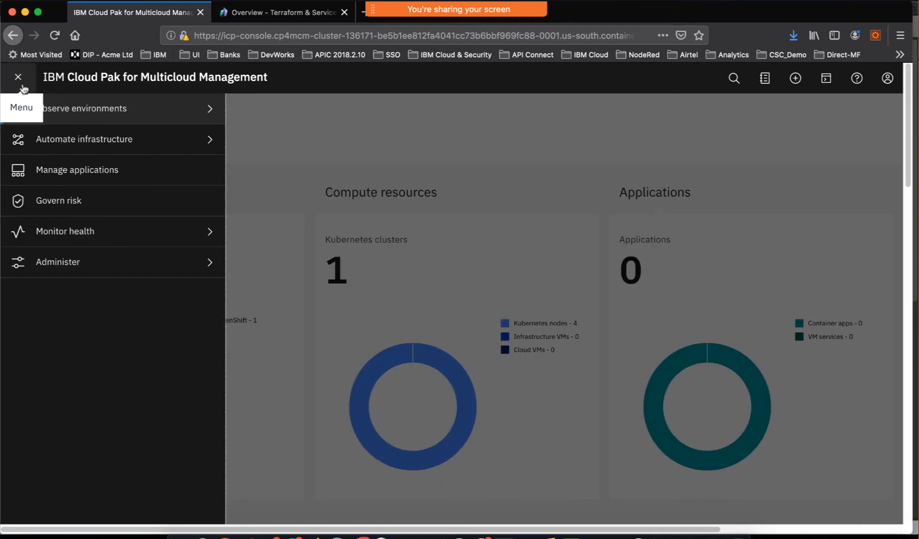
left_click(70, 142)
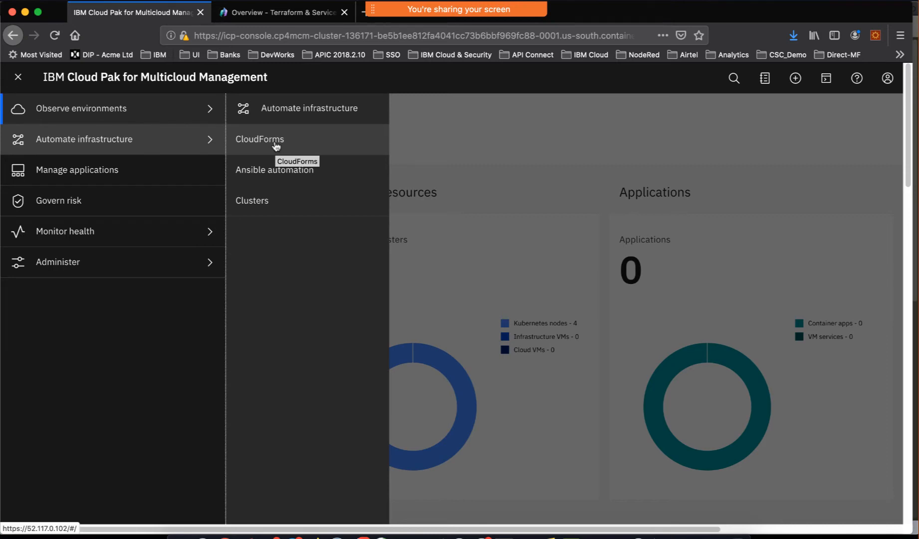
mouse_move(207, 133)
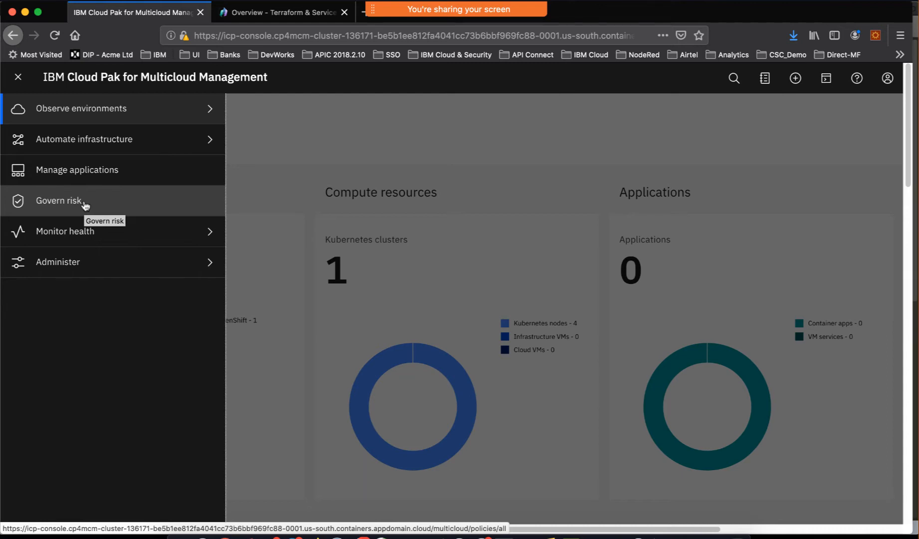
left_click(91, 233)
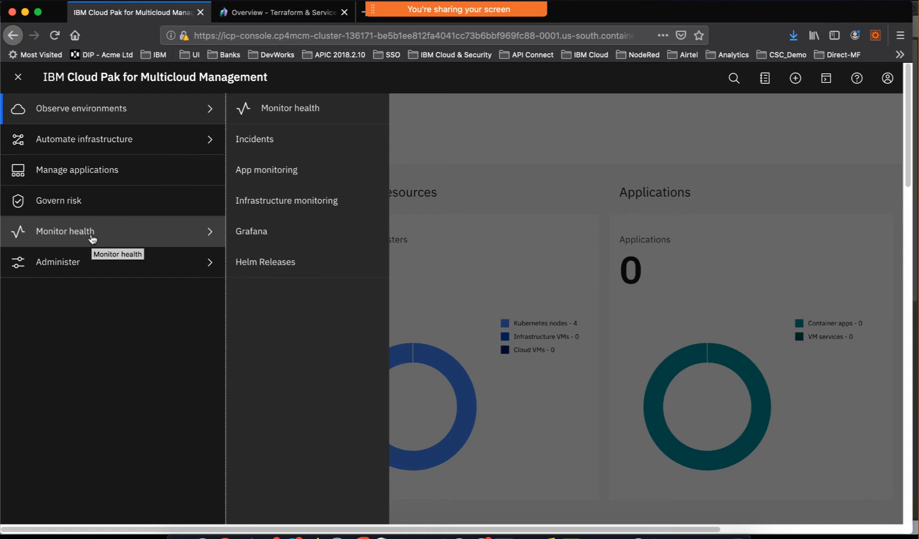
left_click(104, 269)
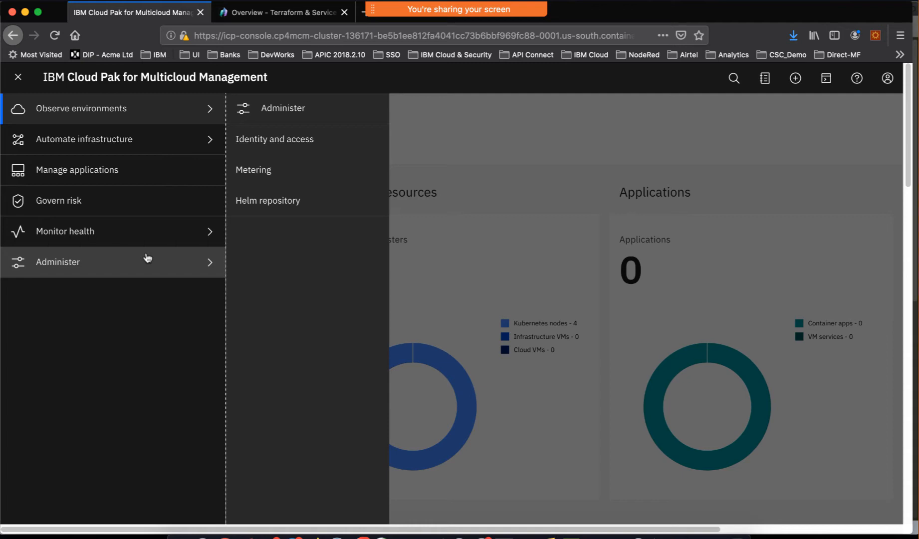
Switch to the Terraform & Service Automation browser tab and return from it to the main navigation.
left_click(293, 16)
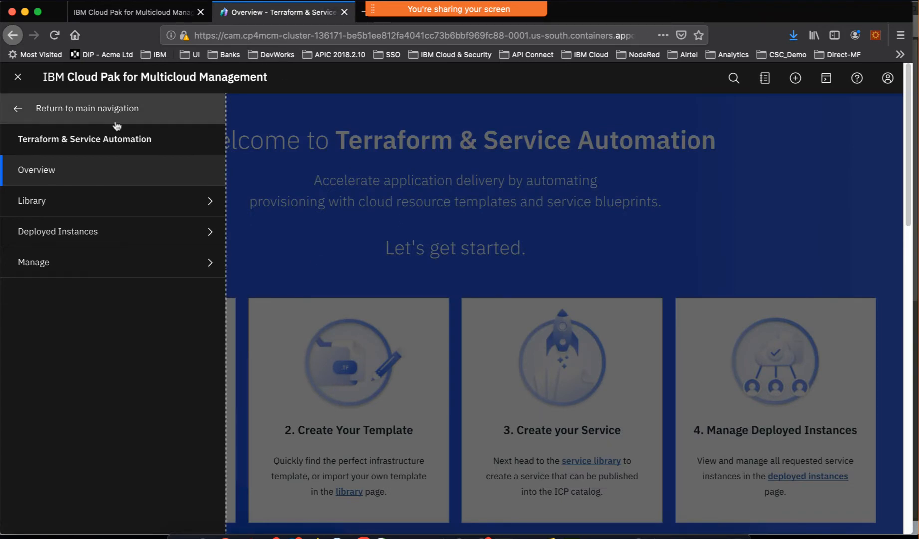
left_click(14, 114)
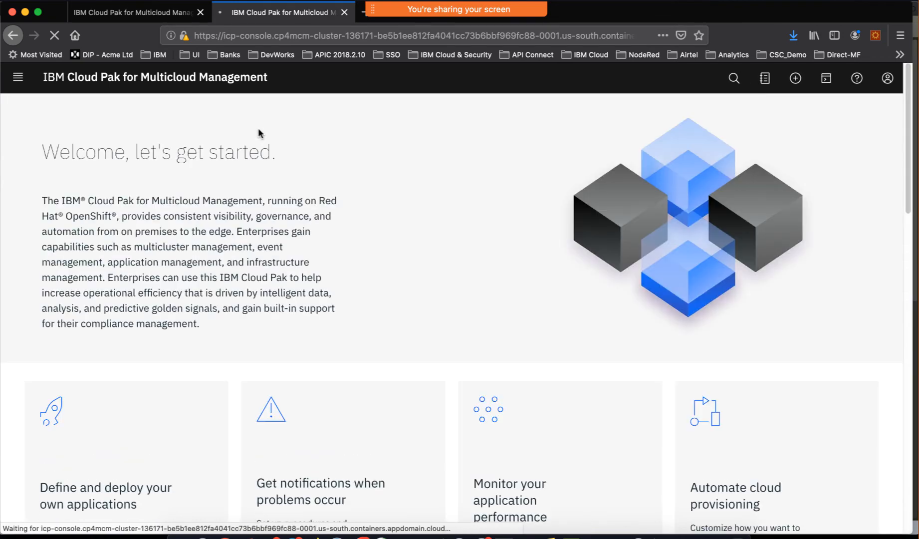
left_click(344, 13)
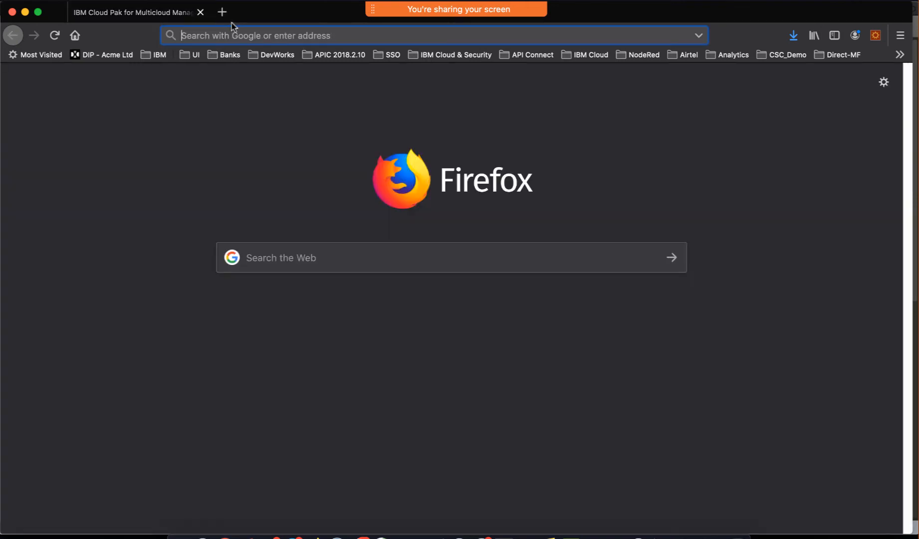
left_click(223, 12)
type("https://")
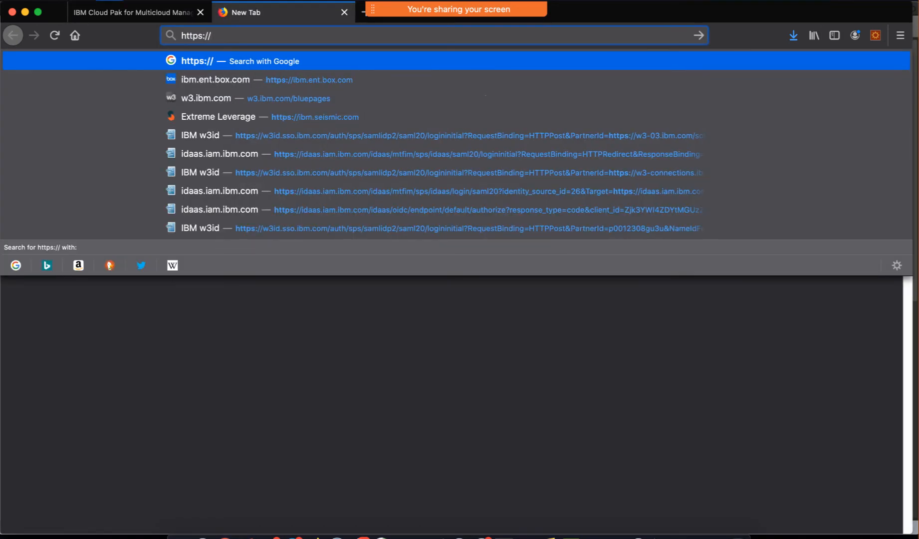
type("cam.cp4mcm-cluster-136171-be5b1ee812fa4041cc73b6bbf969fc88-0001.us-south.containers.appdomain.cloud")
key("Return")
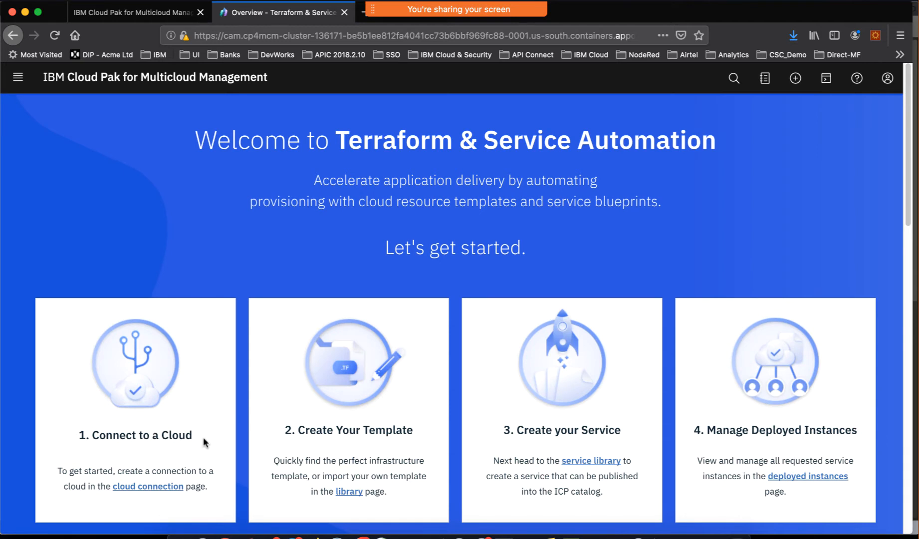
left_click(159, 489)
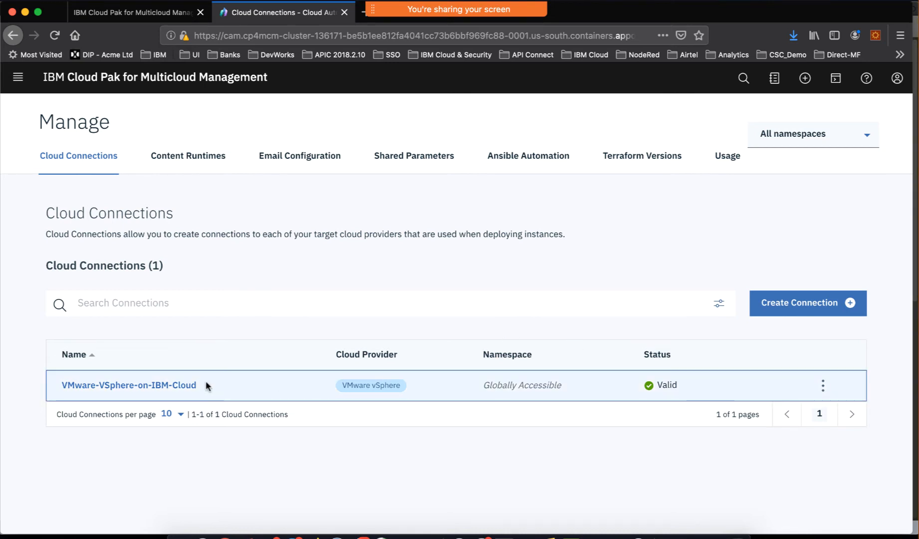
Start a new cloud connection with VMware vSphere as the provider, demo as the connection name and demo as the description.
left_click(814, 307)
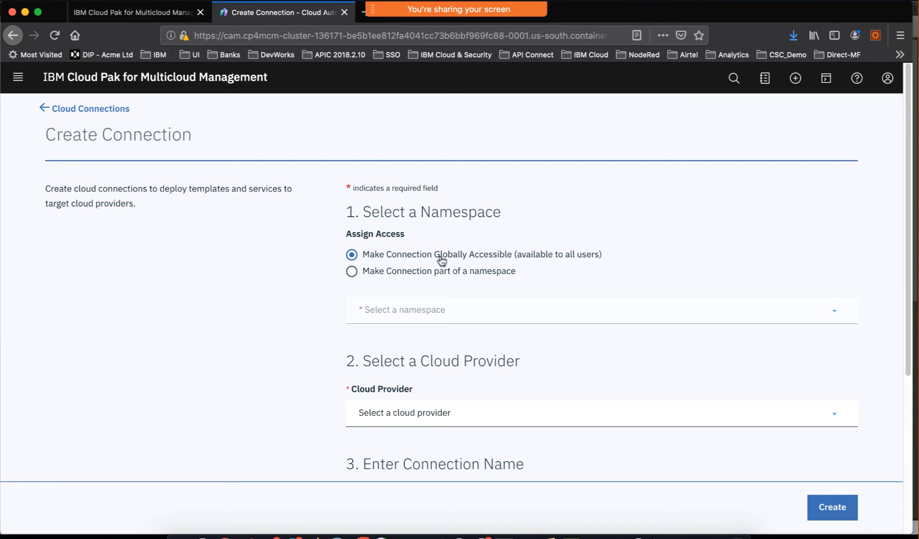
left_click(463, 409)
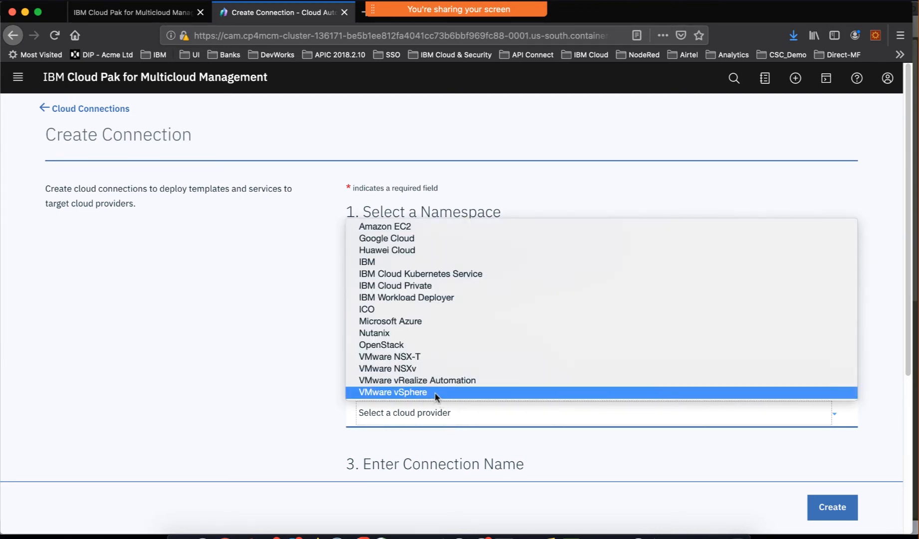
left_click(413, 393)
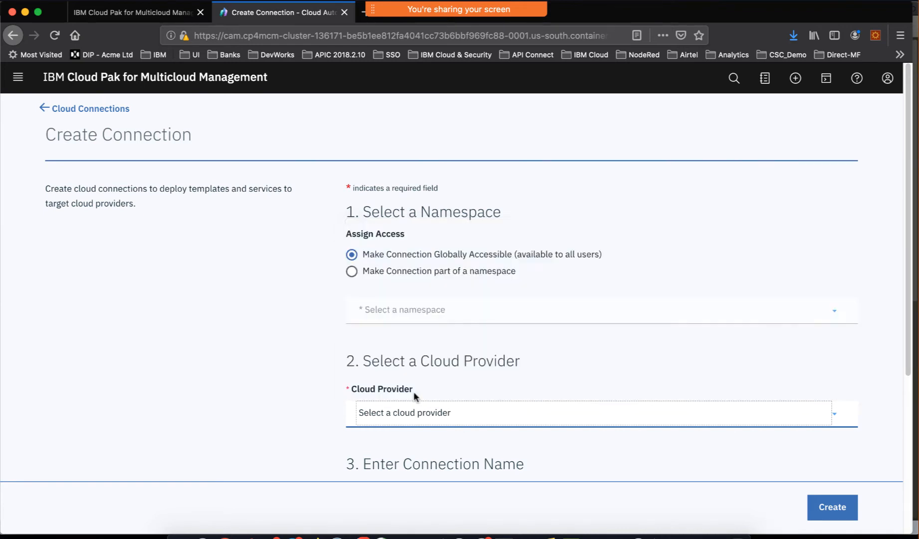
scroll(496, 417, "down", 5)
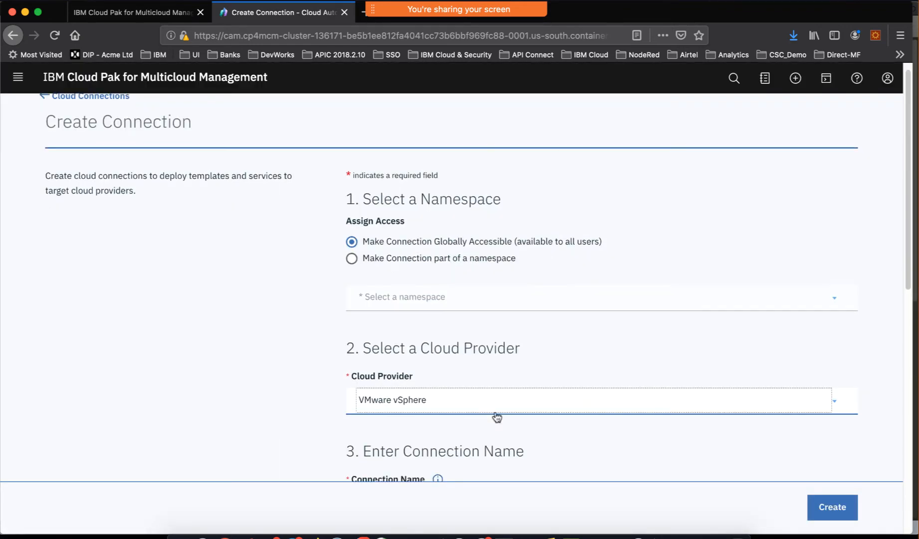
left_click(437, 277)
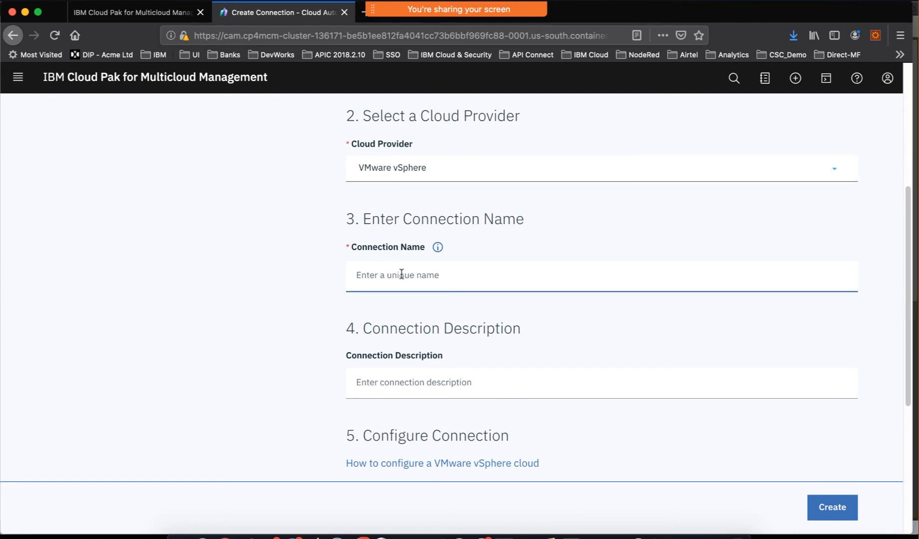
type("demo")
left_click(417, 380)
type("dem")
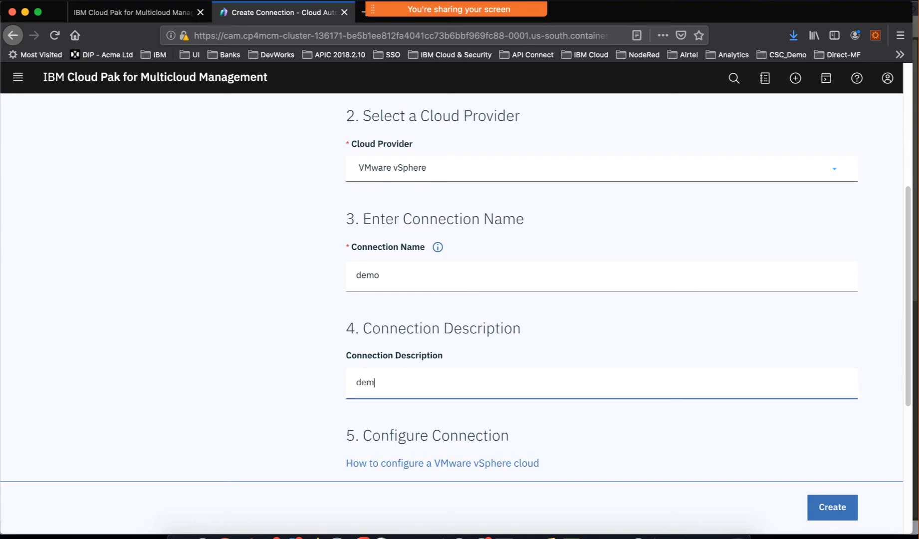
type("o")
Examine the vCenter User, vCenter Password and vCenter Server fields required to configure the connection.
scroll(489, 377, "down", 5)
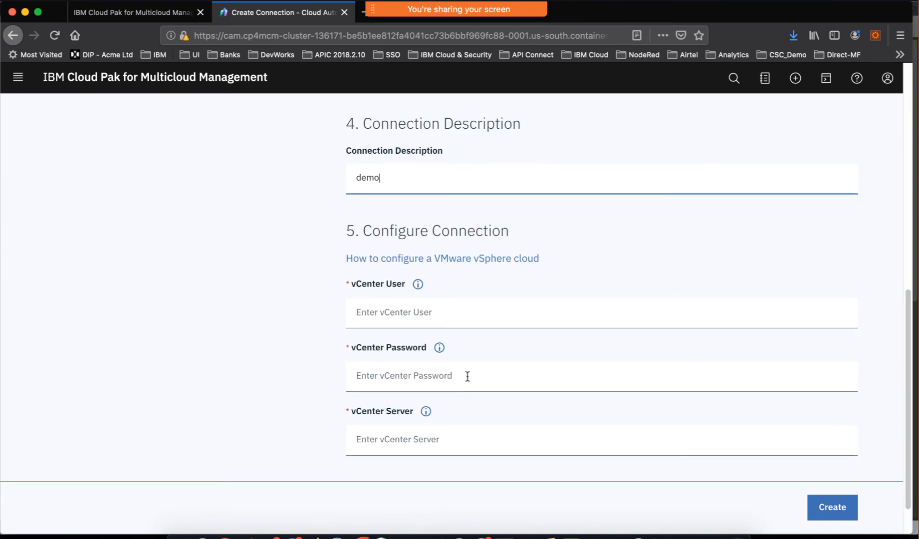
scroll(468, 377, "down", 2)
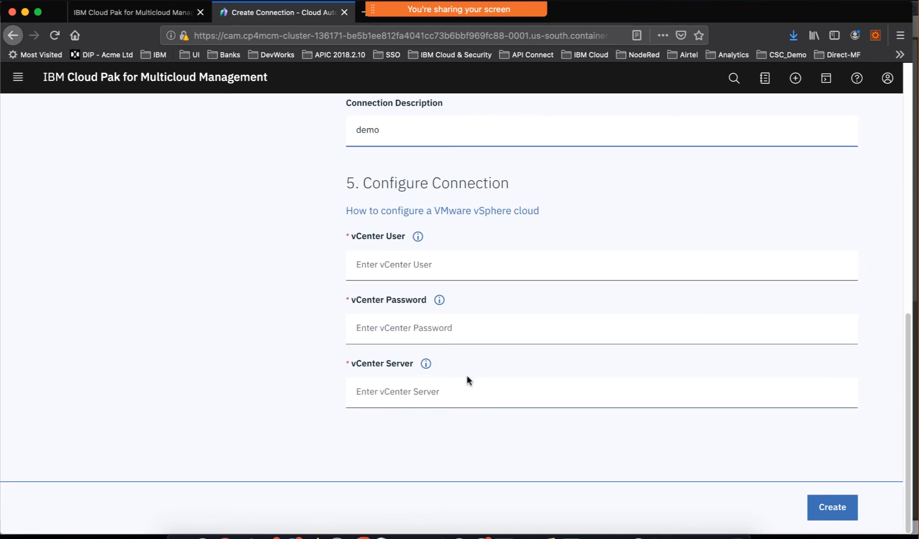
left_click(445, 265)
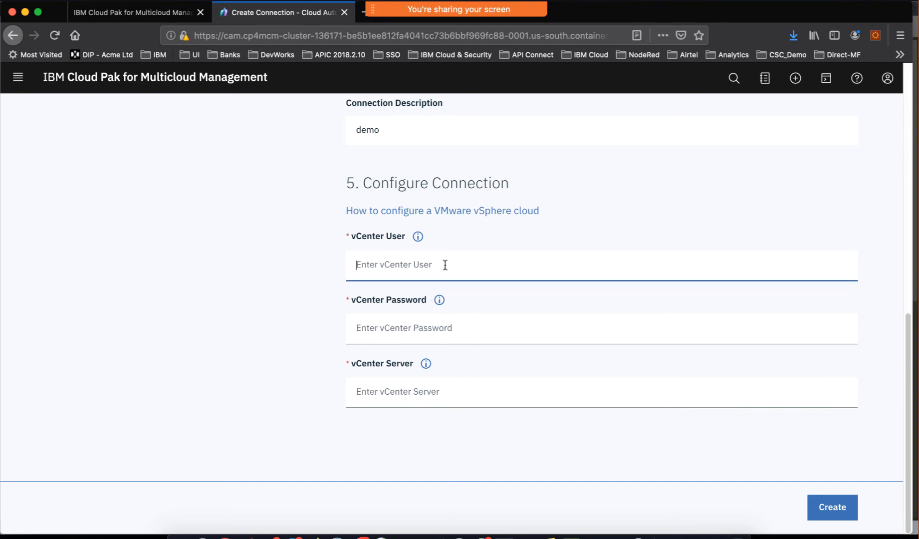
left_click(419, 326)
left_click(403, 400)
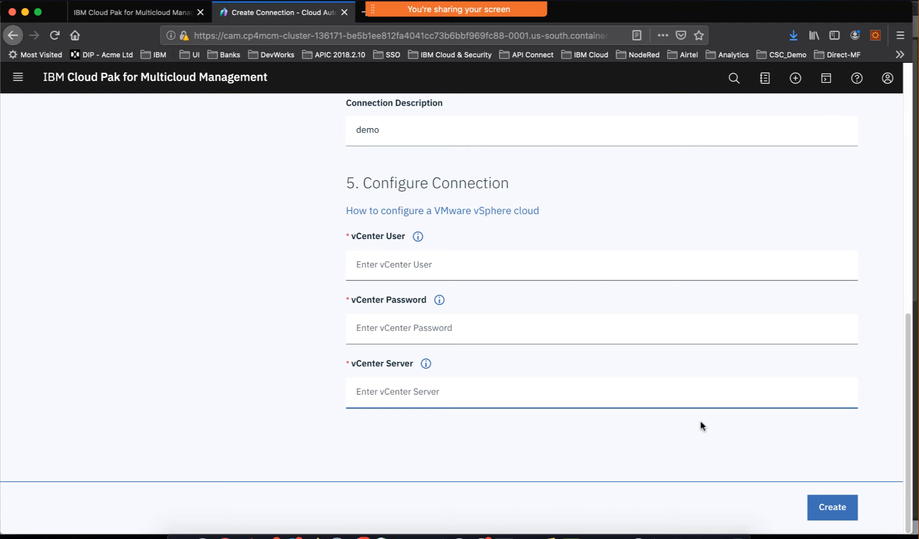
Review the available cloud providers in the connection form and return to Cloud Connections without creating the connection.
scroll(701, 426, "up", 5)
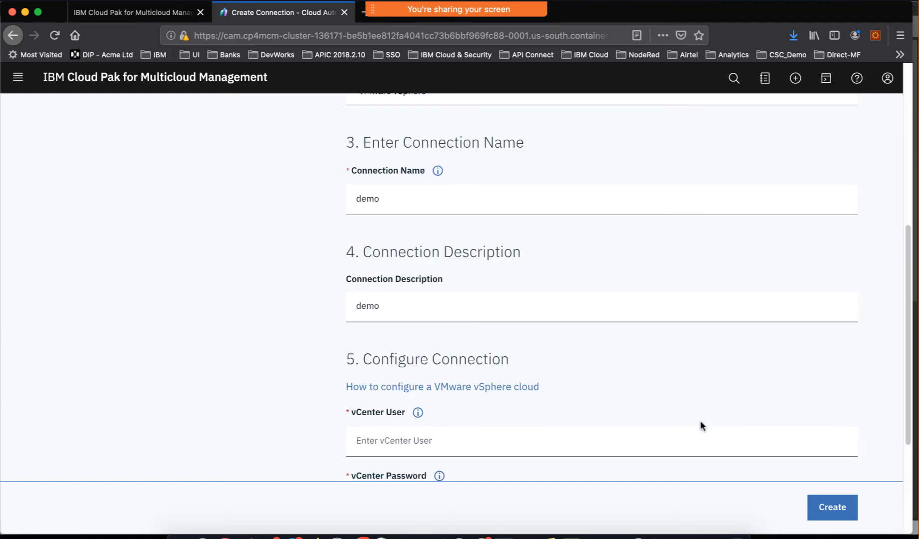
scroll(700, 426, "up", 1)
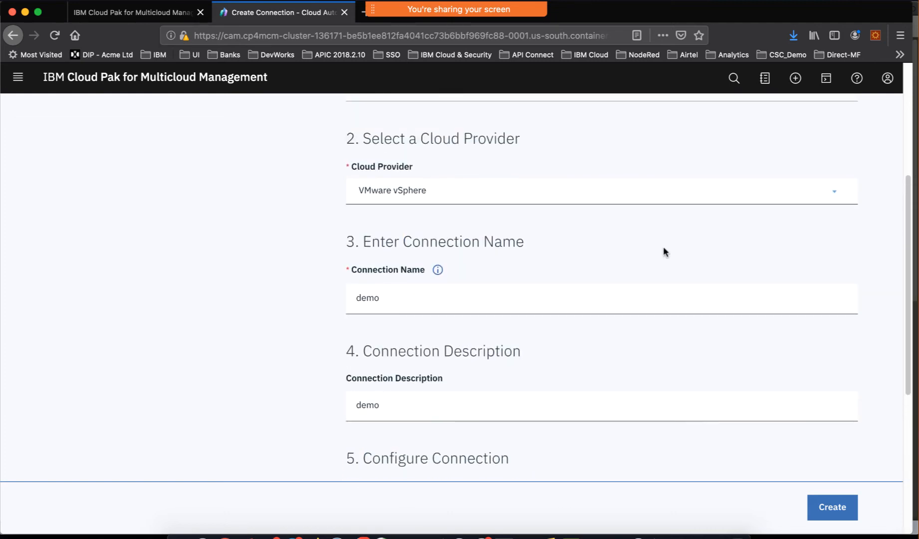
left_click(702, 189)
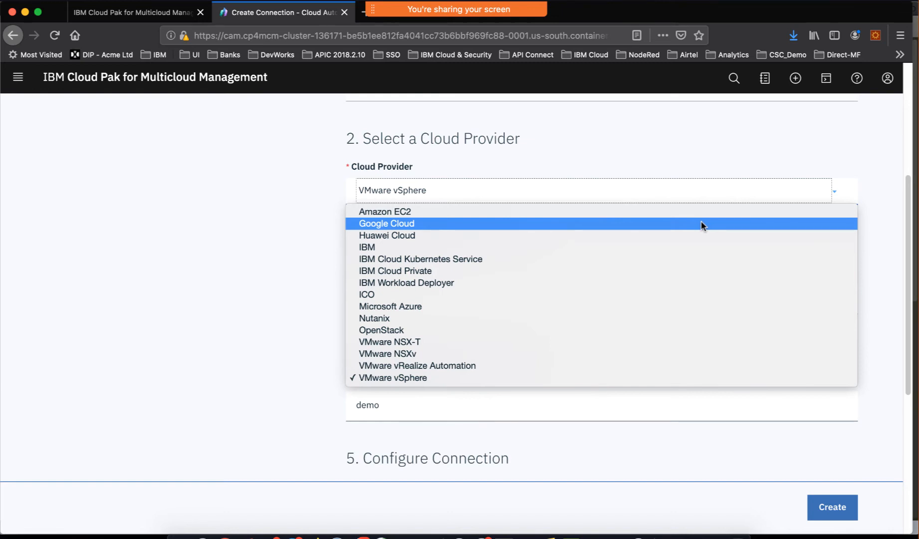
left_click(198, 180)
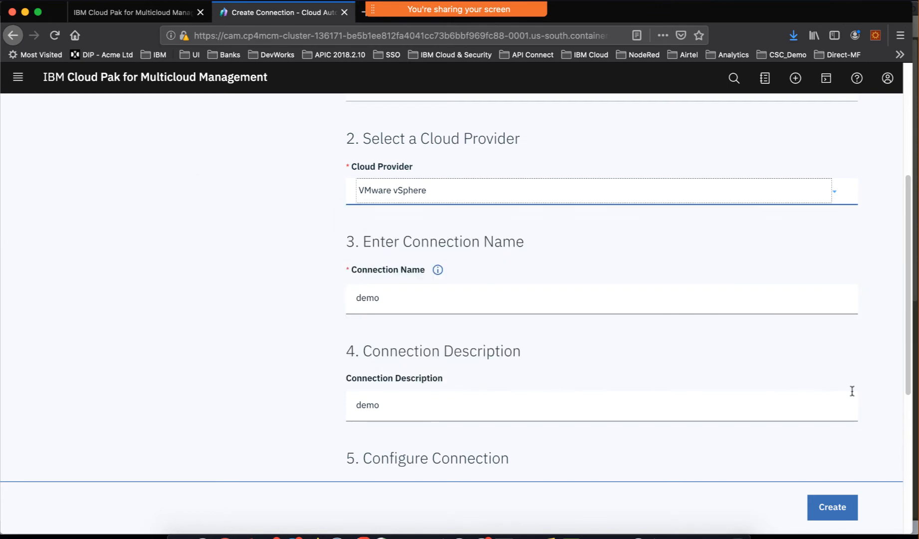
scroll(787, 340, "up", 5)
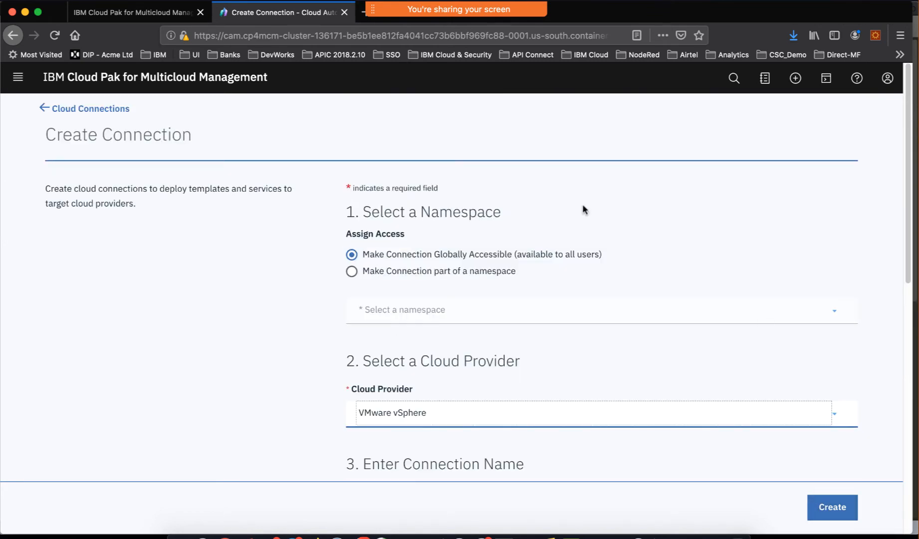
left_click(44, 108)
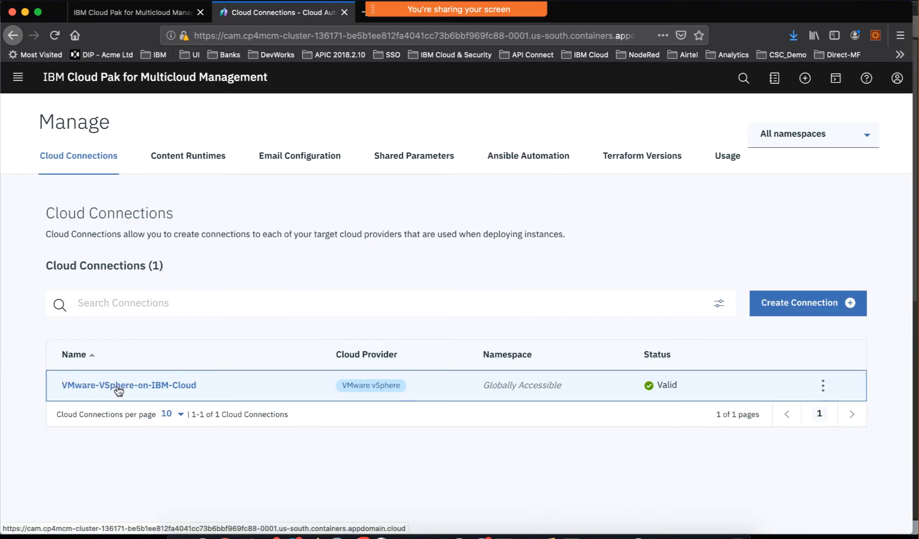
Open the VMware-VSphere-on-IBM-Cloud connection, review its provider, description and vCenter parameters, and return to the Cloud Connections list.
left_click(118, 390)
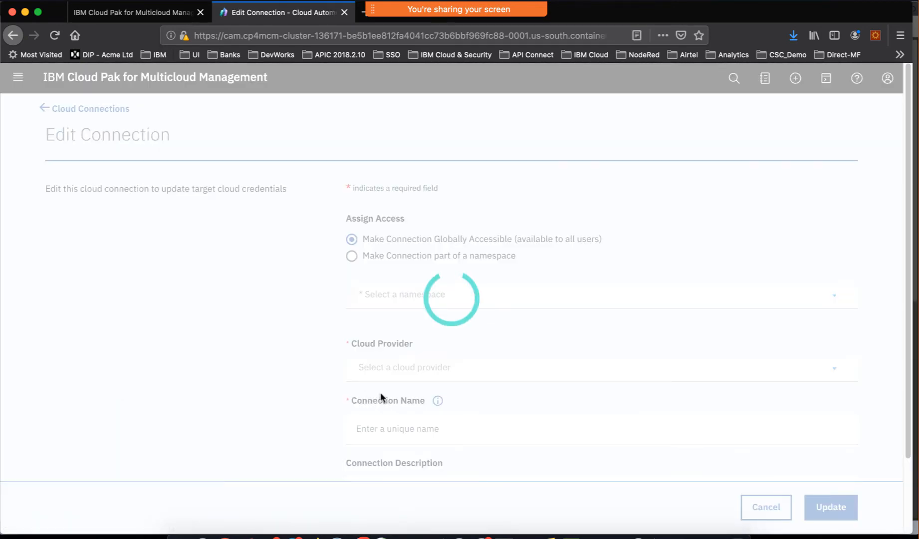
scroll(591, 359, "down", 5)
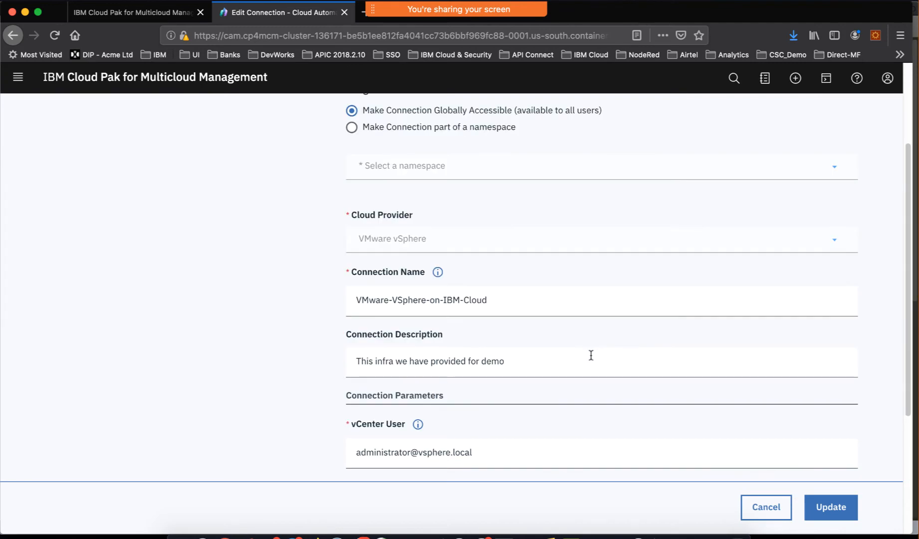
scroll(590, 355, "down", 3)
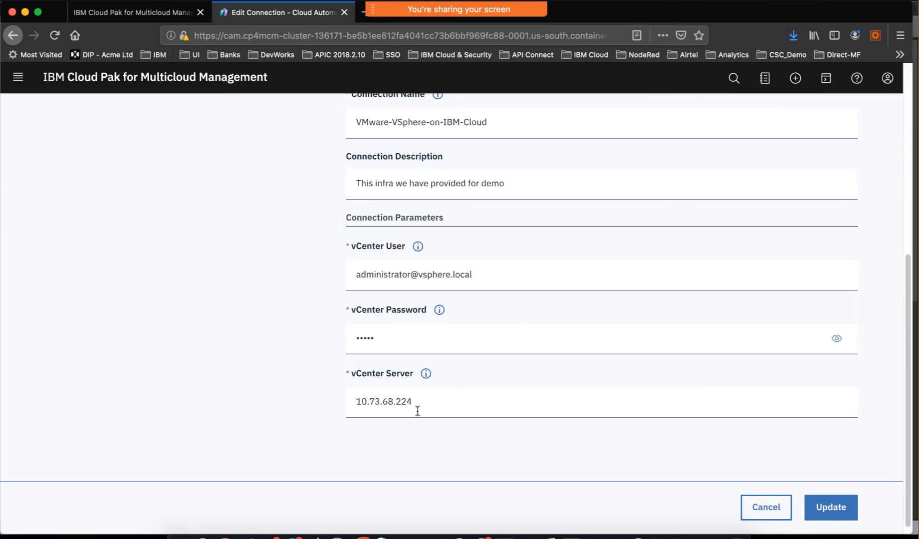
scroll(475, 430, "up", 8)
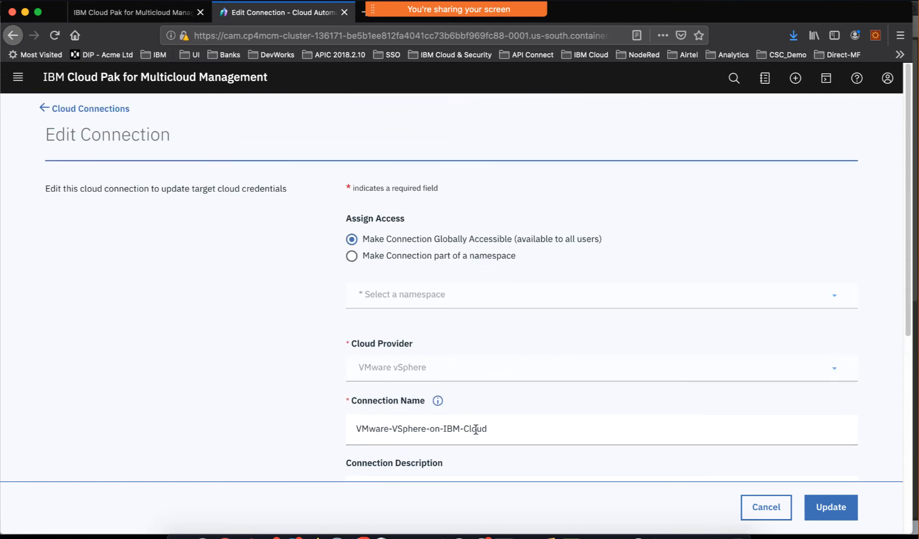
left_click(44, 109)
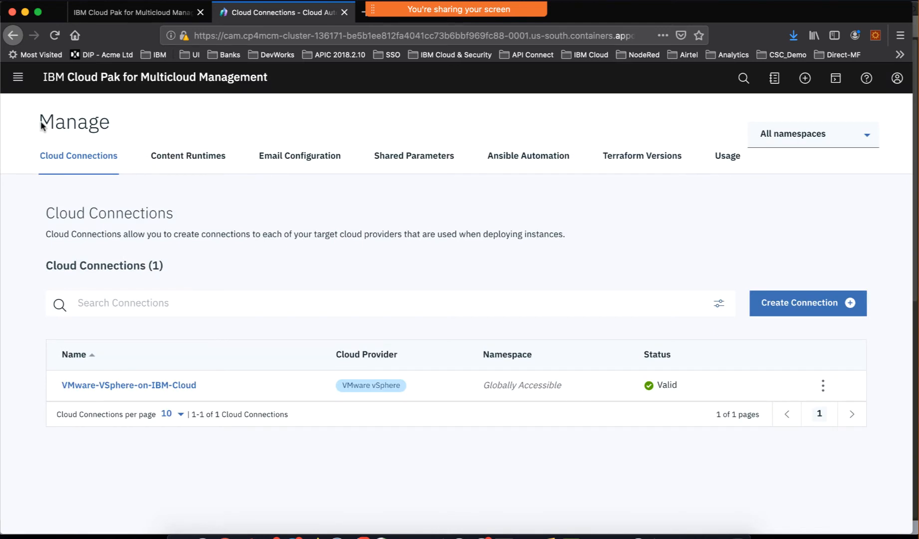
Open the Templates page of the Terraform & Service Automation library.
left_click(20, 79)
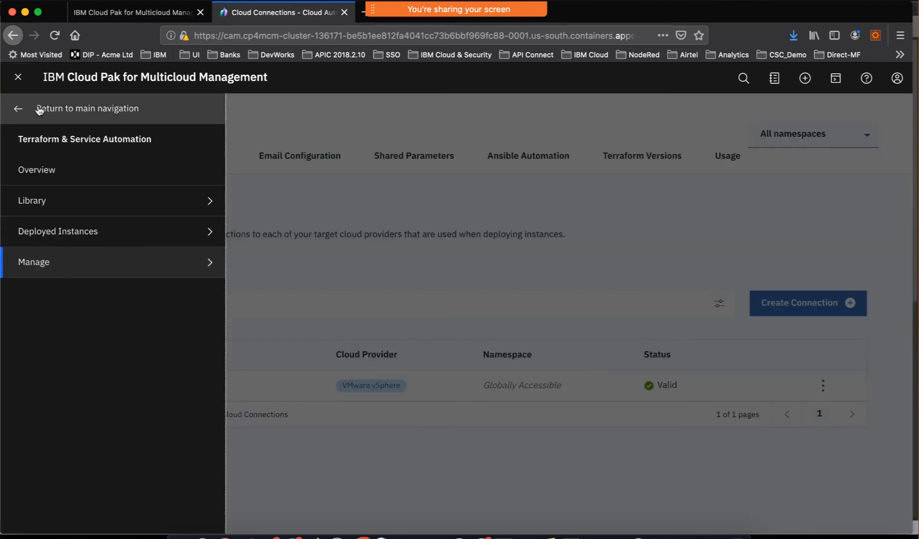
left_click(54, 204)
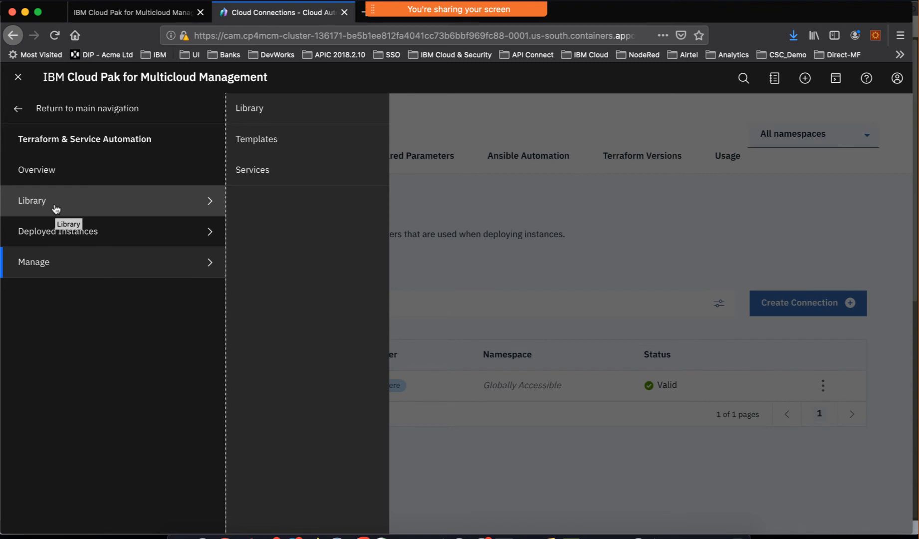
left_click(57, 208)
left_click(87, 204)
mouse_move(174, 207)
left_click(274, 141)
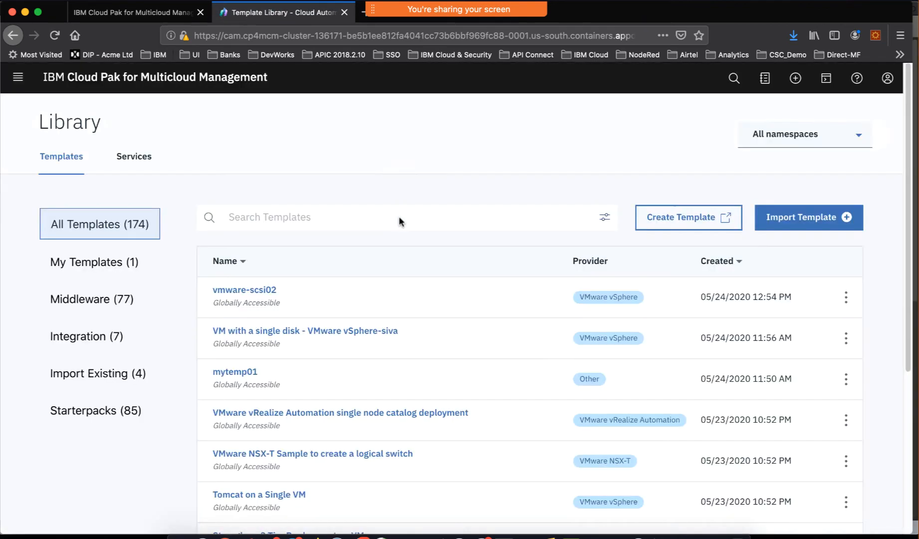
Search the template library for SingleVirtual and open the SingleVirtualMachine template.
left_click(340, 219)
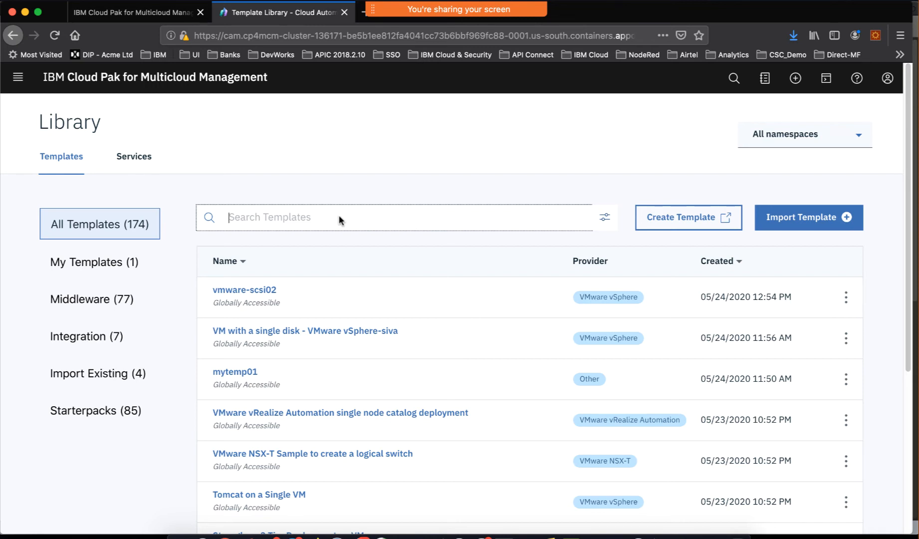
type("Single")
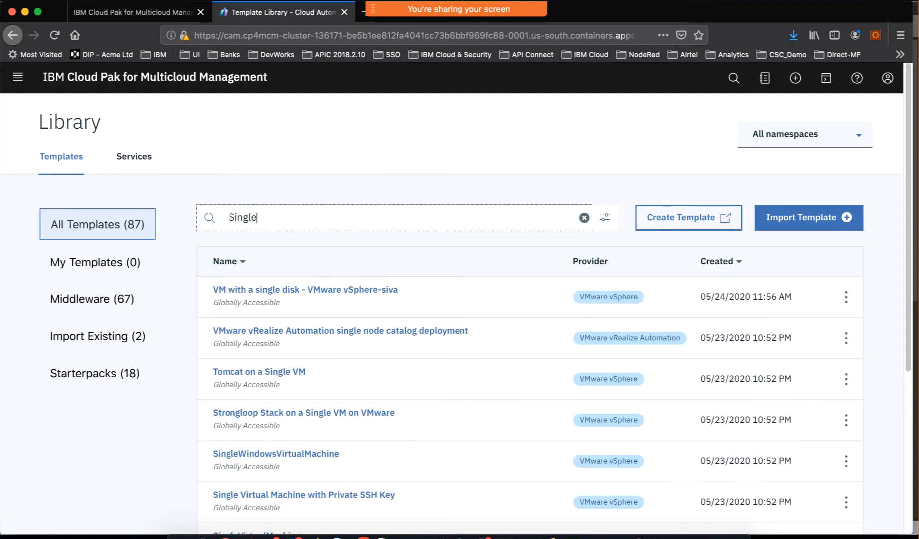
type("Virtual")
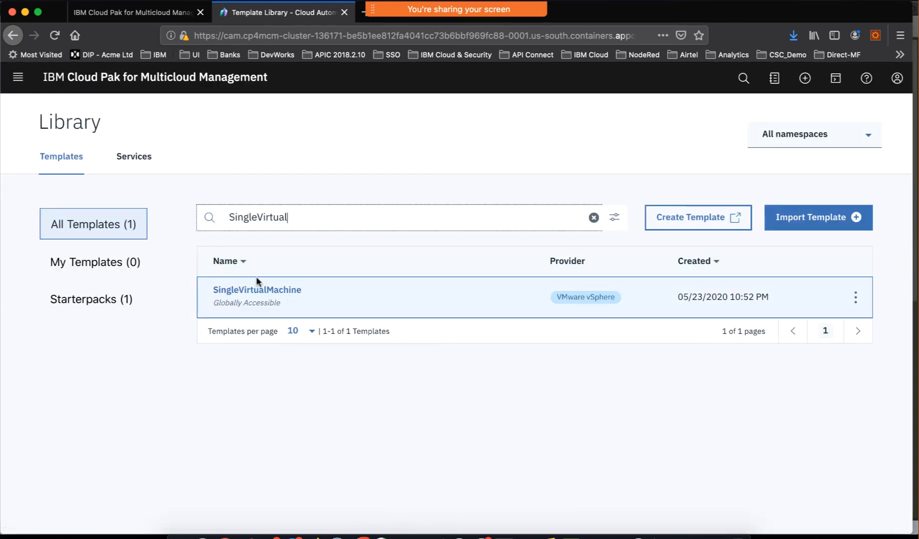
left_click(289, 294)
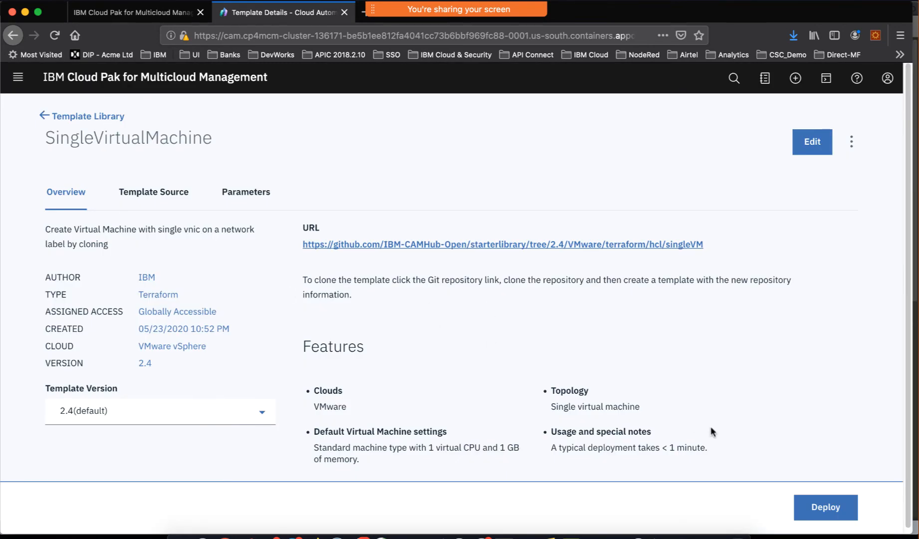
Start deploying the SingleVirtualMachine template without saving the password in the browser, and select the vshpere-vm namespace.
left_click(821, 515)
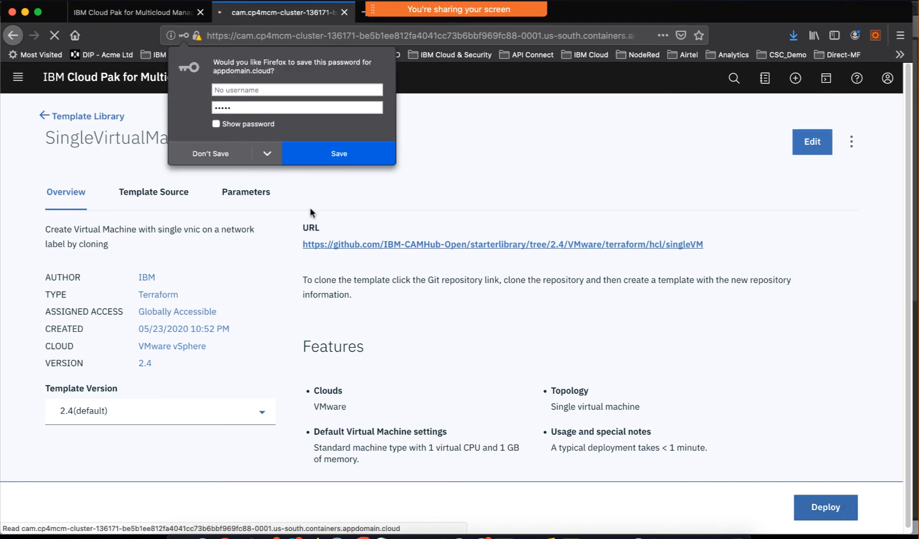
left_click(196, 152)
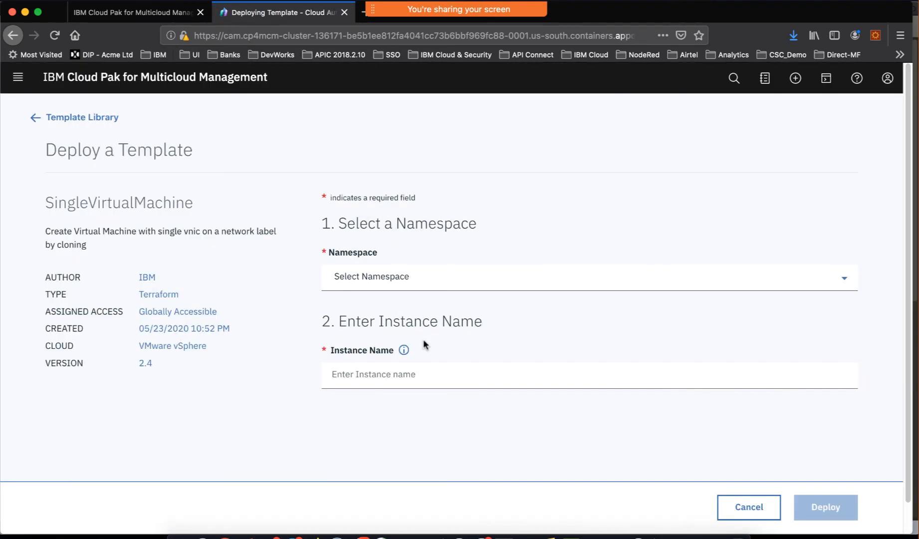
left_click(545, 279)
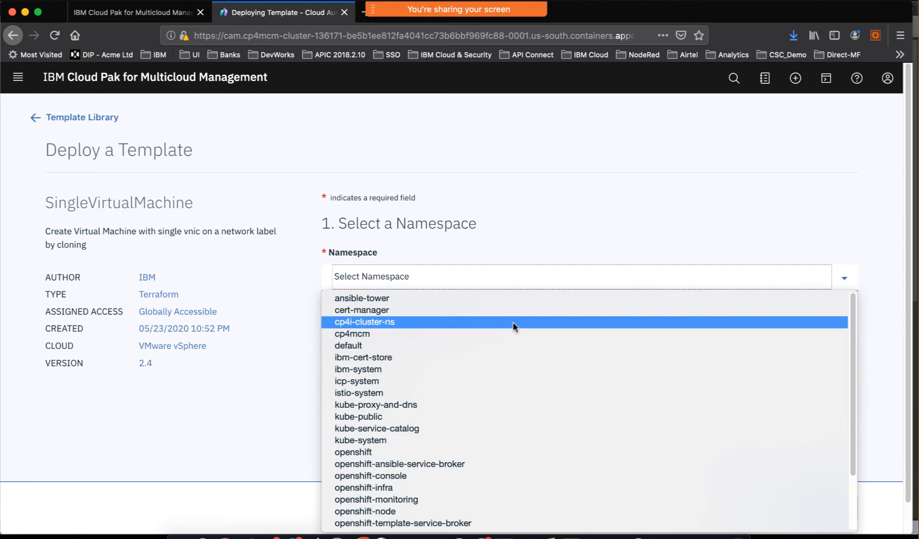
scroll(513, 324, "down", 3)
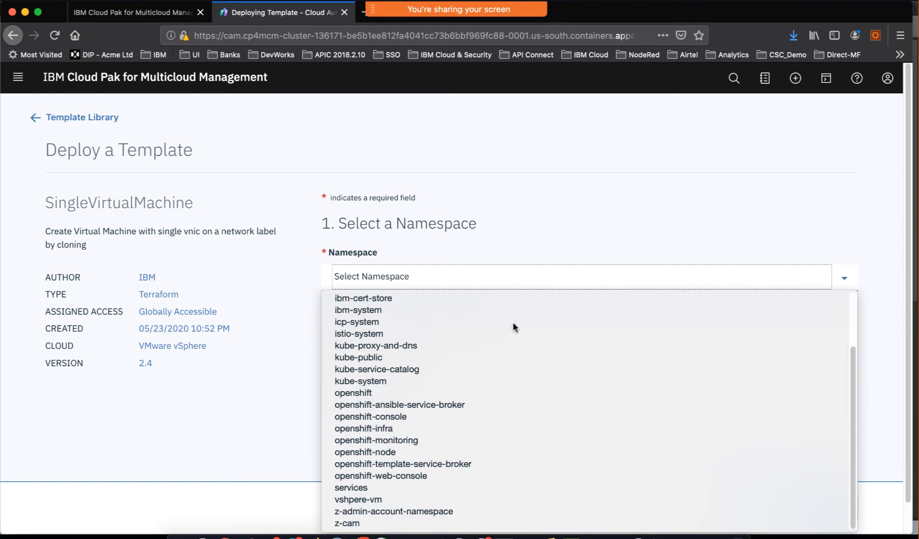
left_click(366, 500)
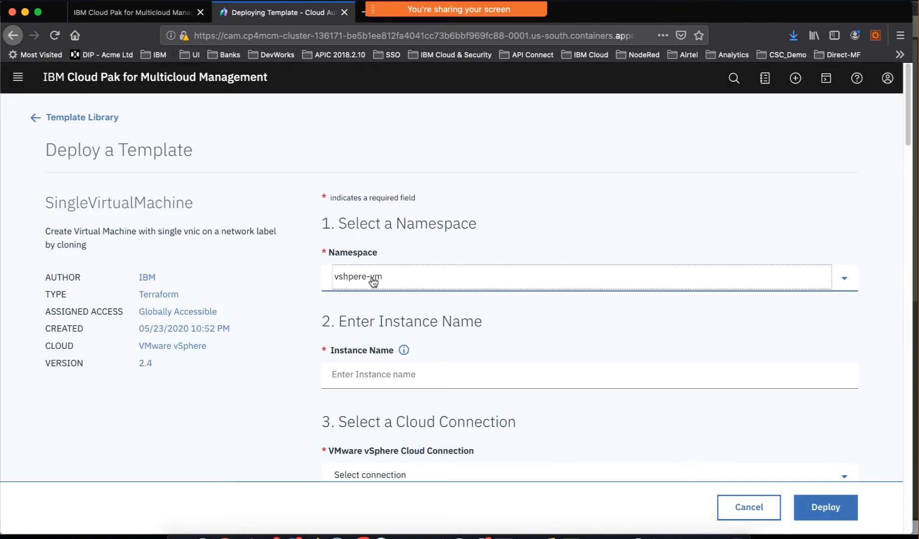
Enter demo-vm as the instance name, checking the naming rules for allowed characters.
left_click(378, 375)
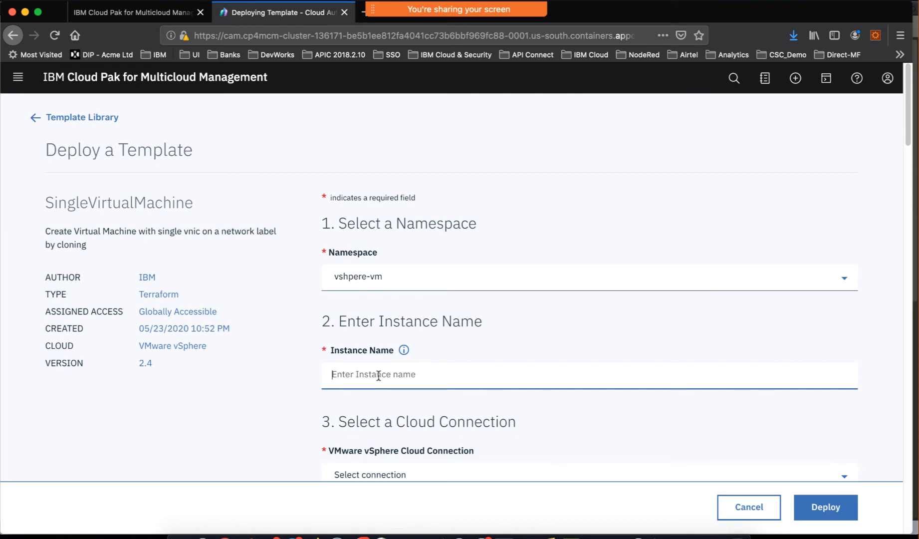
type("demovm")
scroll(452, 287, "down", 3)
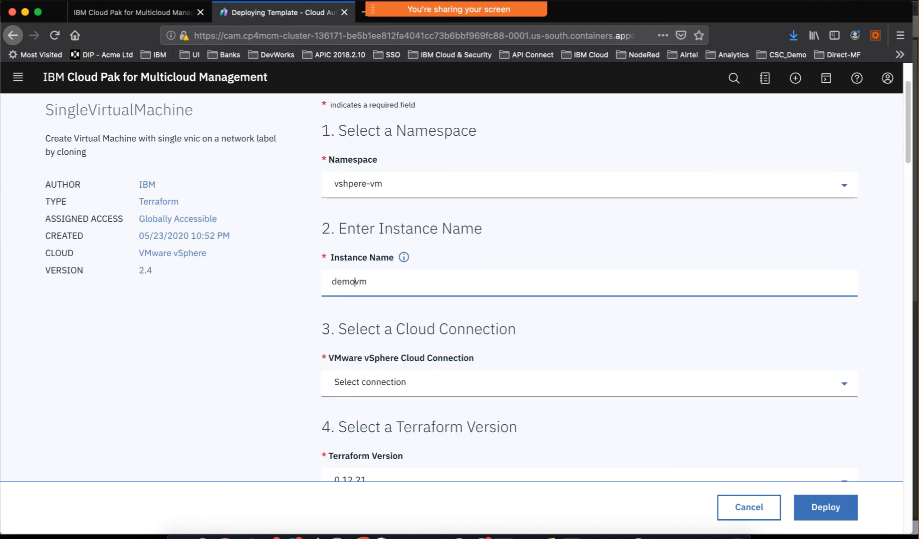
left_click(404, 257)
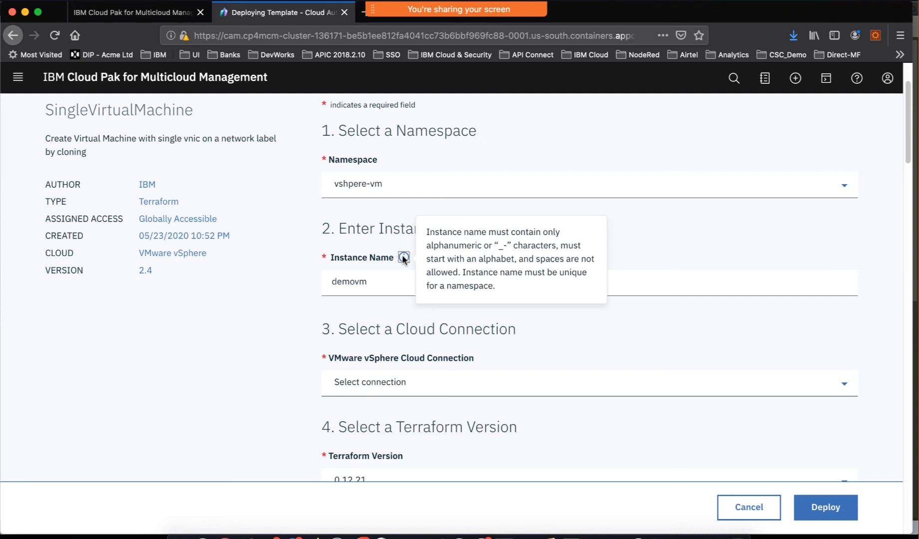
left_click(357, 283)
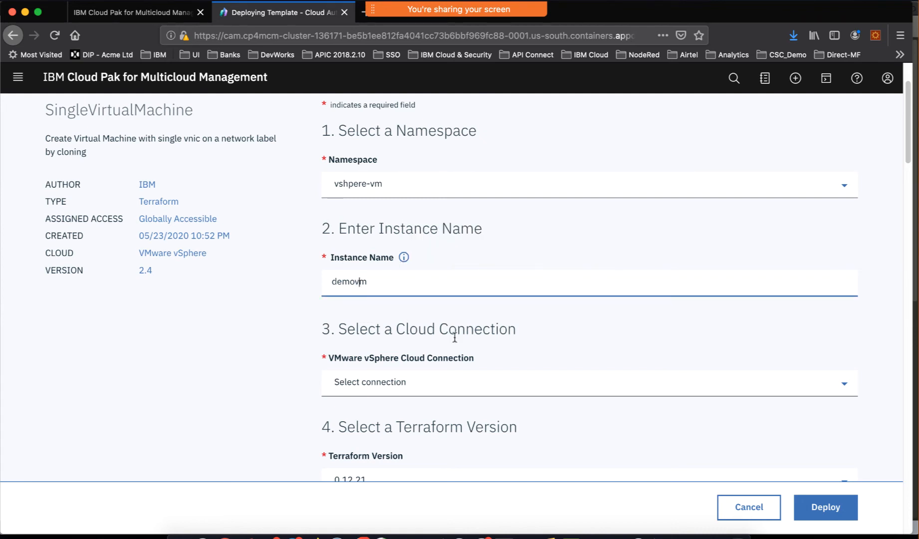
type("-")
Select the VMware-VSphere-on-IBM-Cloud connection and check the available Terraform versions, keeping 0.12.21.
left_click(485, 393)
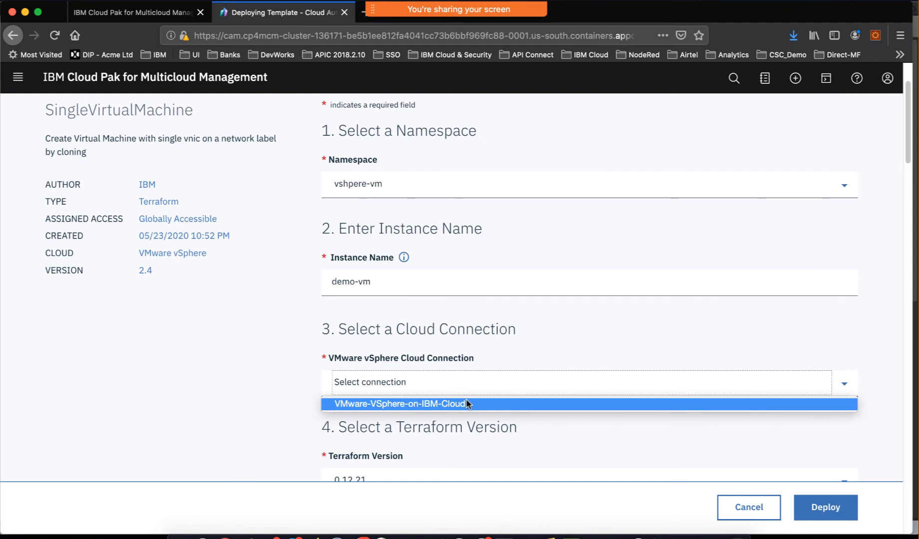
left_click(467, 403)
scroll(468, 403, "down", 3)
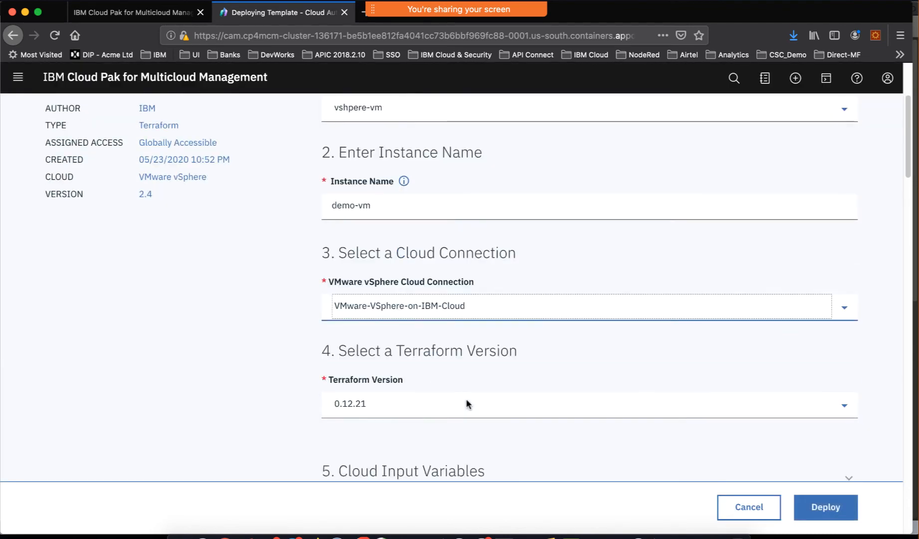
scroll(466, 403, "down", 5)
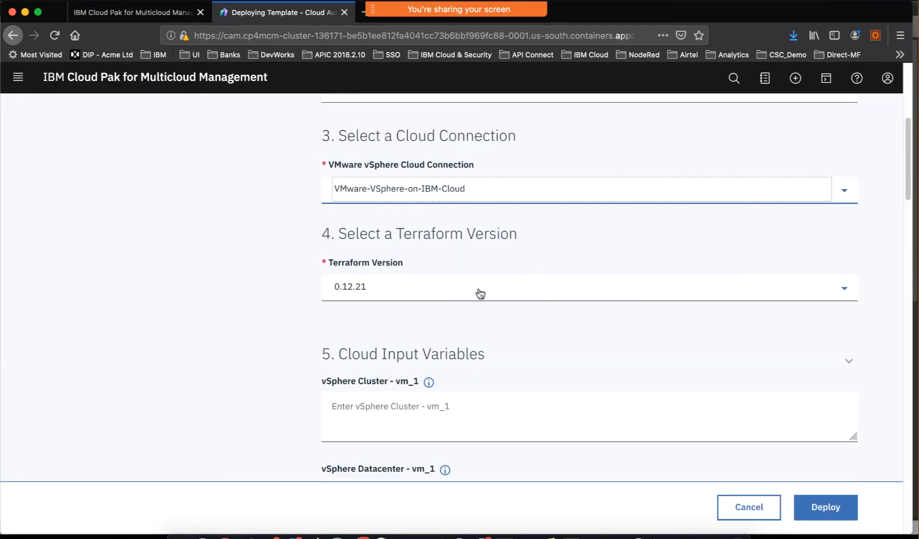
scroll(609, 348, "down", 2)
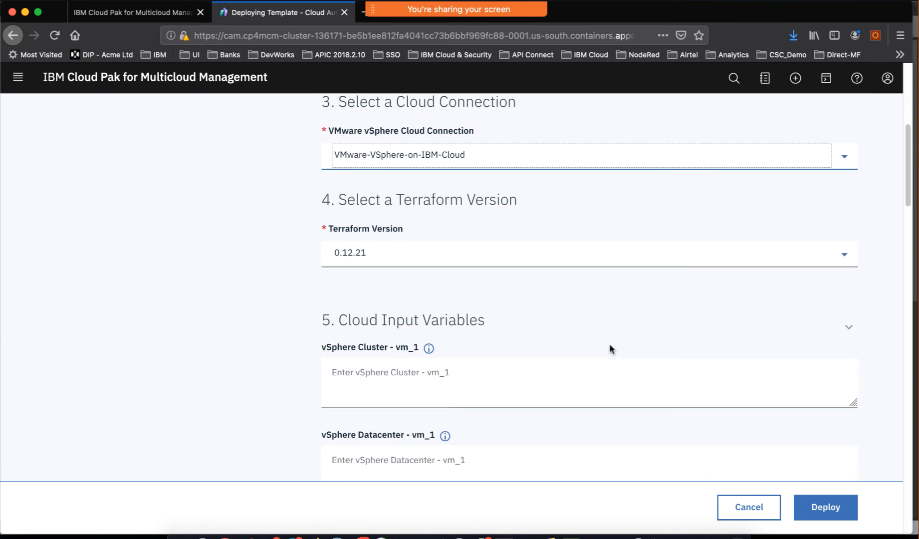
left_click(647, 256)
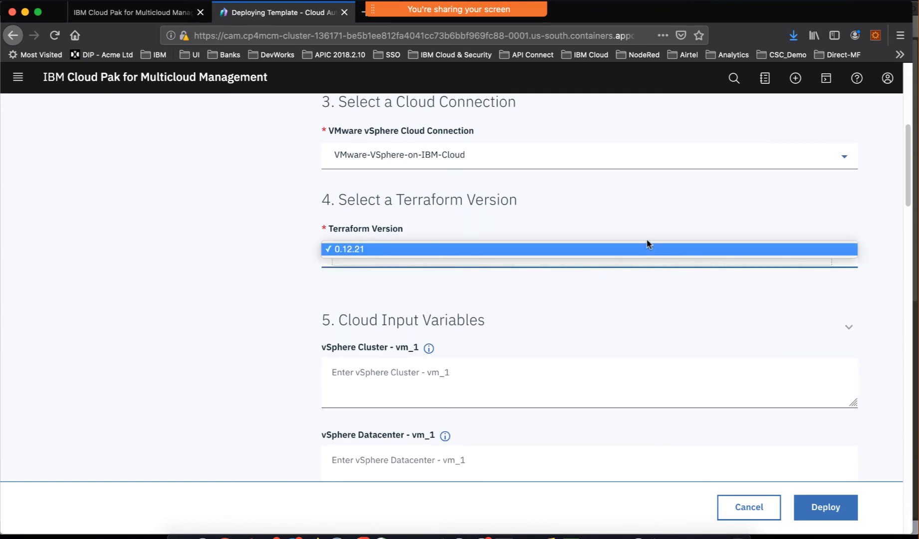
left_click(646, 217)
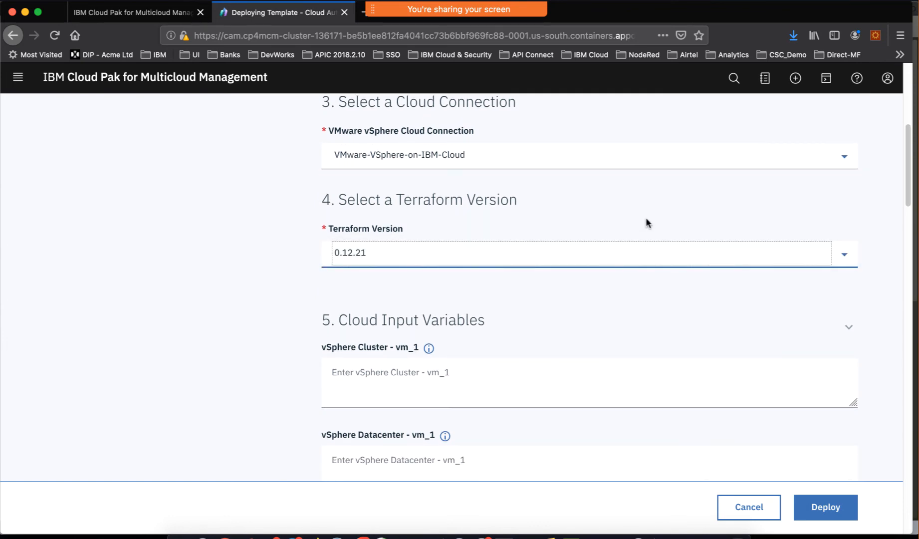
left_click(605, 314)
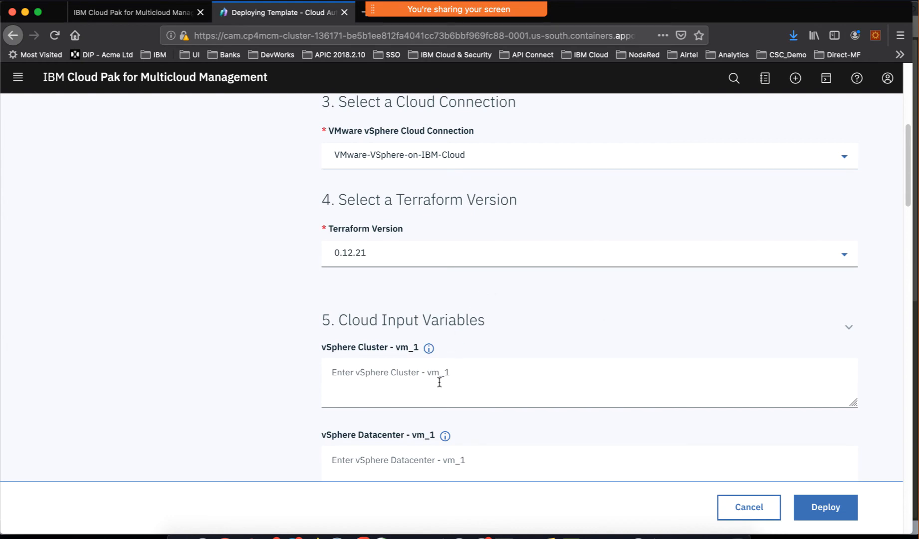
Review the Cloud Input Variables for the vSphere cluster, datacenter and folder name without filling them in.
scroll(439, 382, "down", 3)
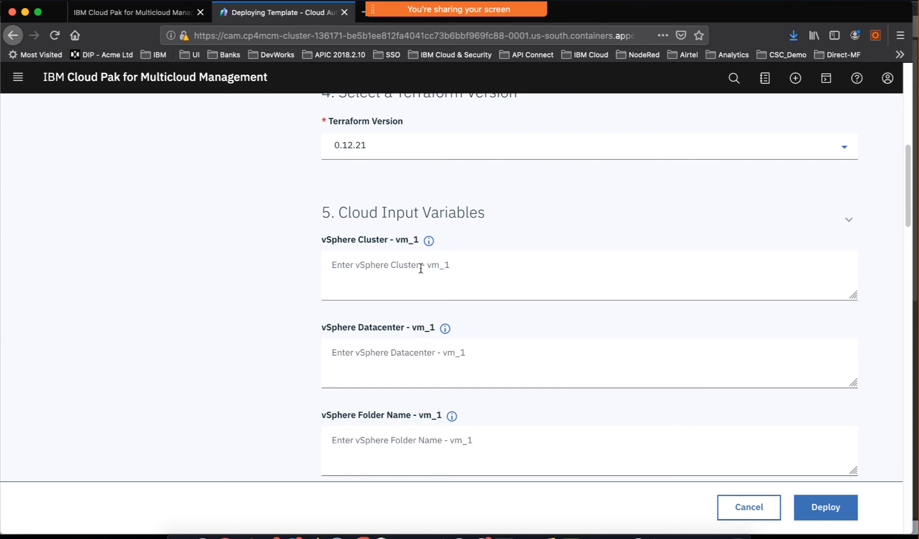
scroll(405, 327, "down", 3)
scroll(406, 328, "down", 3)
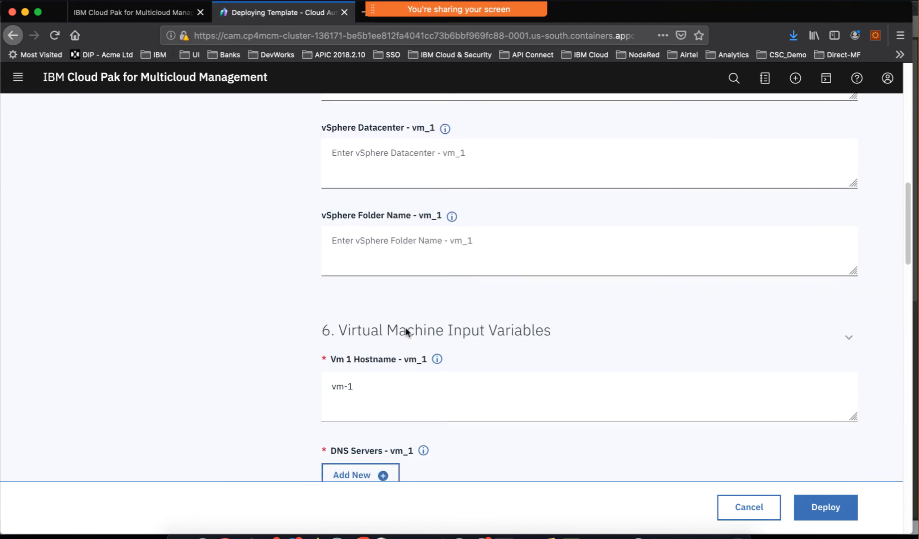
scroll(405, 328, "up", 6)
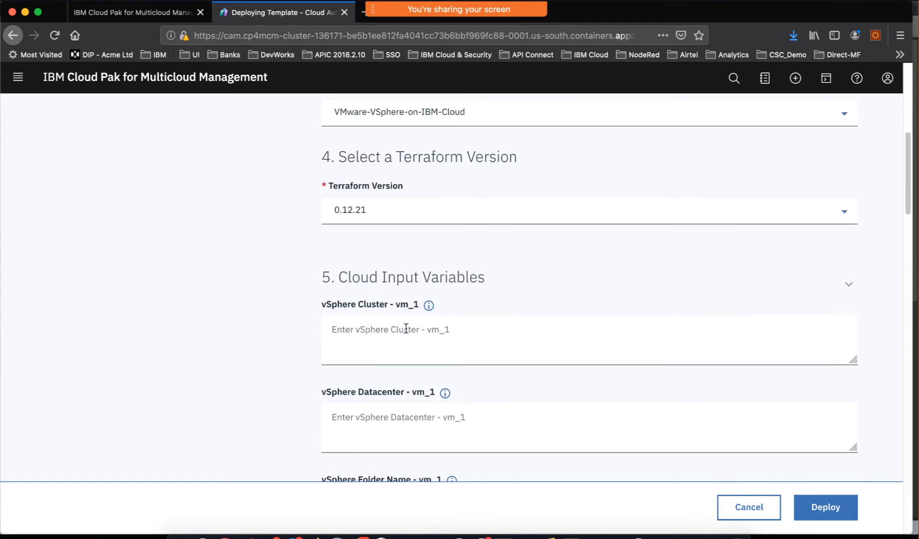
left_click(402, 340)
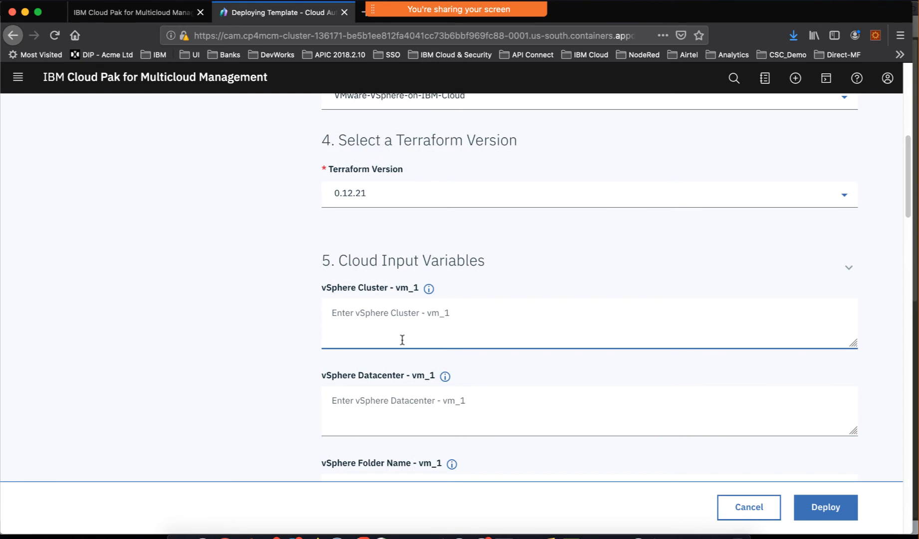
scroll(402, 340, "down", 3)
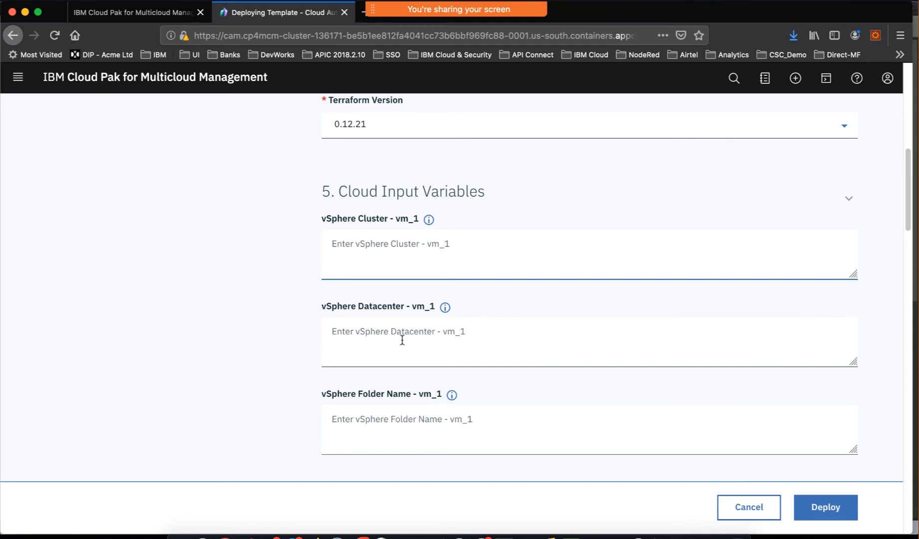
scroll(403, 340, "down", 1)
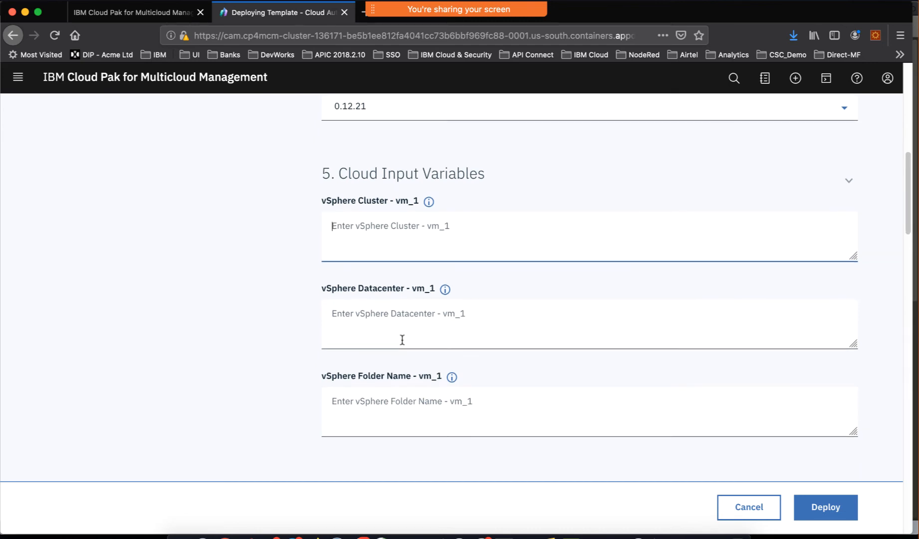
left_click(407, 224)
scroll(394, 393, "down", 1)
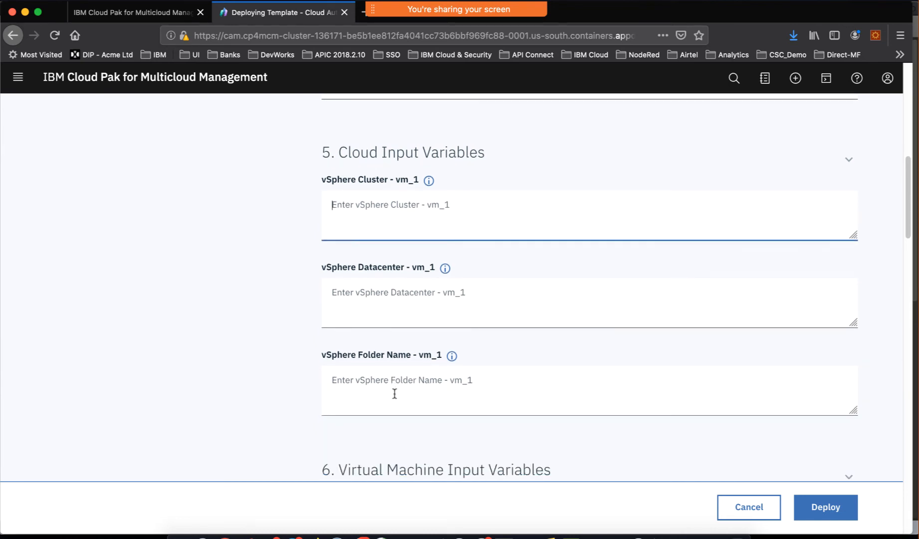
Review the Virtual Machine Input Variables, including hostname, DNS, domain name, operating system template, root disk size and template disk settings.
scroll(394, 393, "down", 5)
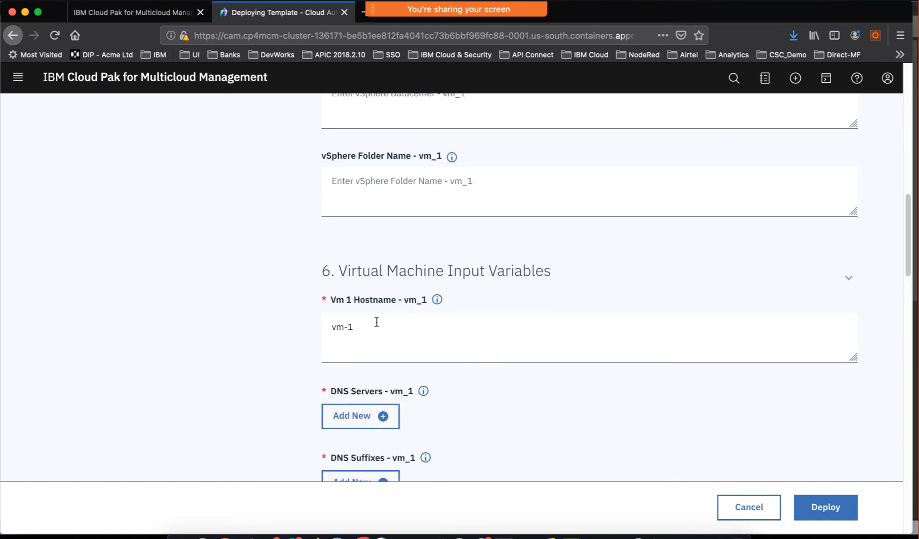
scroll(377, 321, "down", 1)
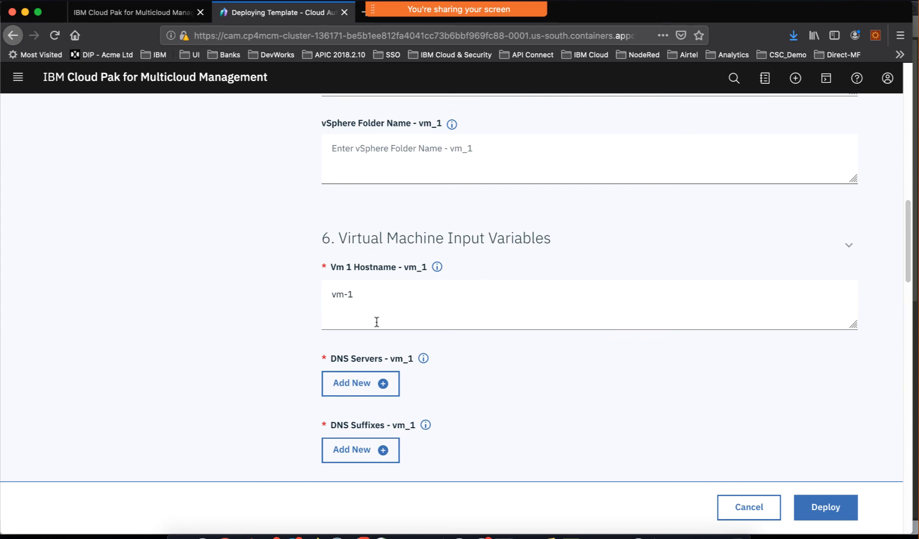
scroll(377, 322, "down", 2)
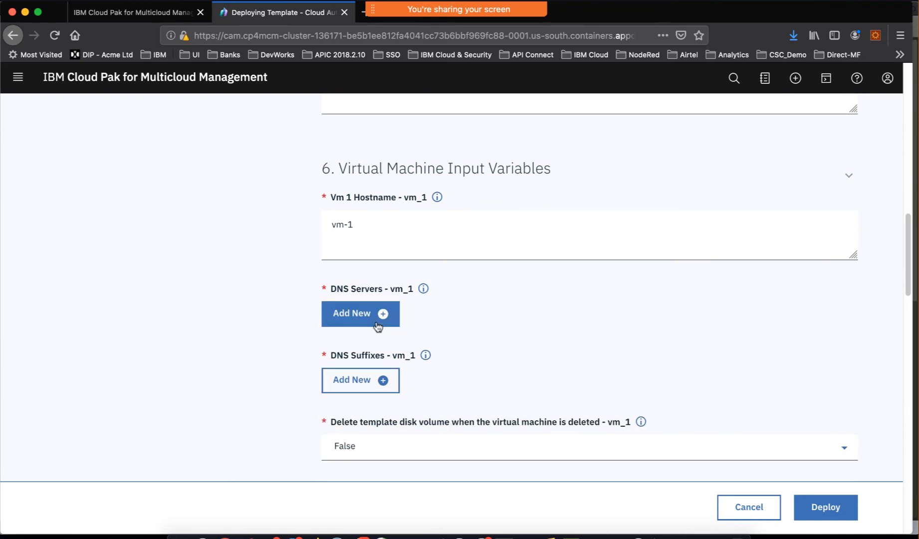
scroll(509, 339, "down", 3)
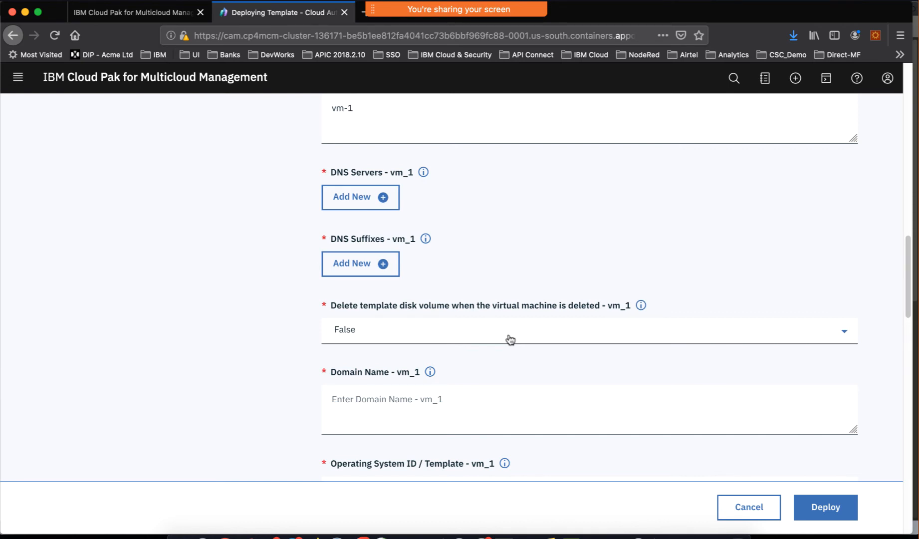
scroll(509, 339, "down", 1)
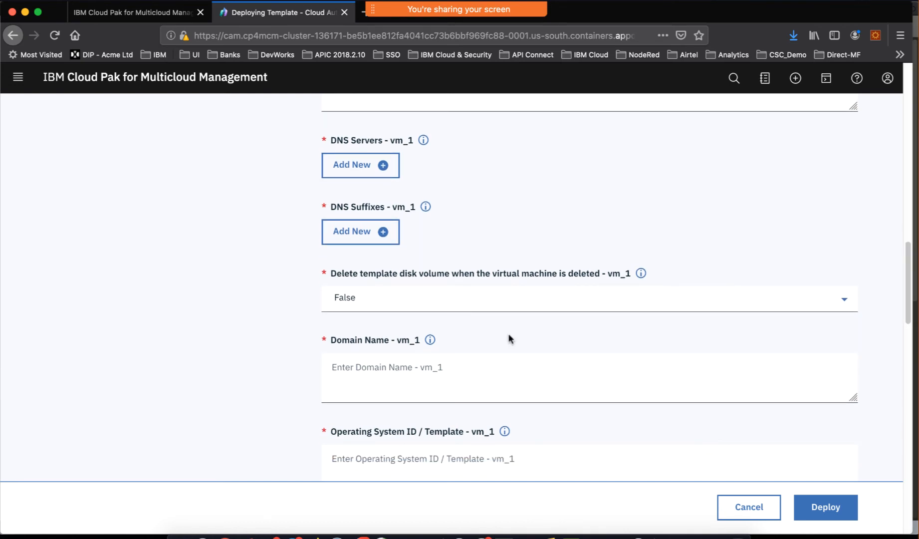
scroll(509, 338, "down", 1)
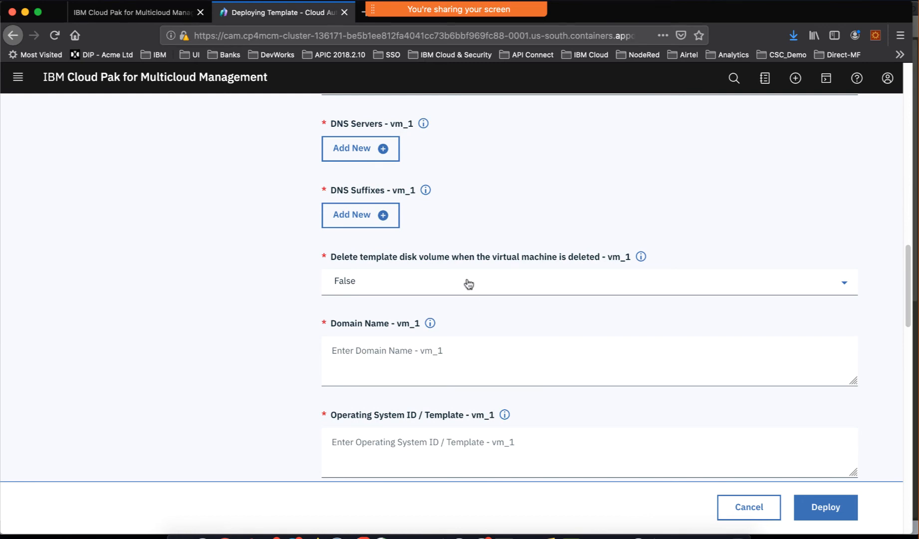
scroll(467, 311, "down", 3)
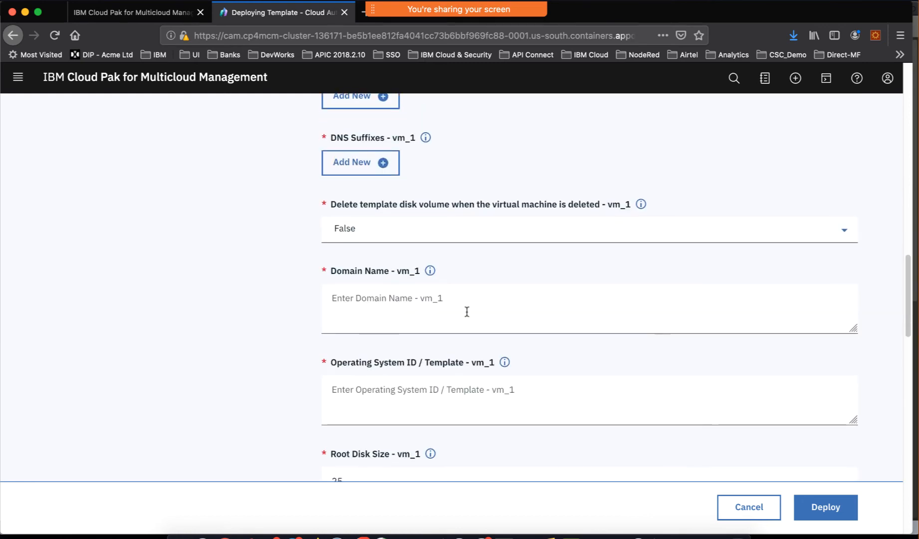
scroll(467, 312, "down", 2)
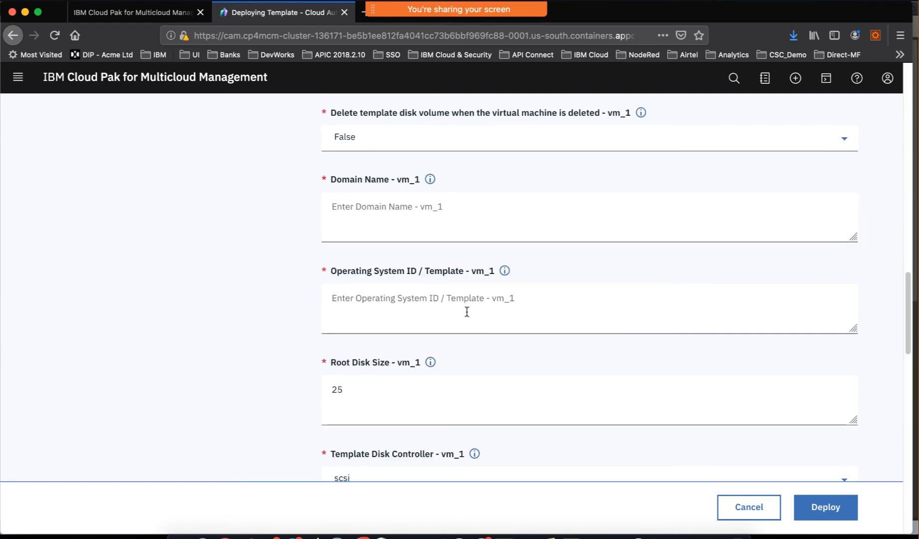
scroll(467, 311, "down", 5)
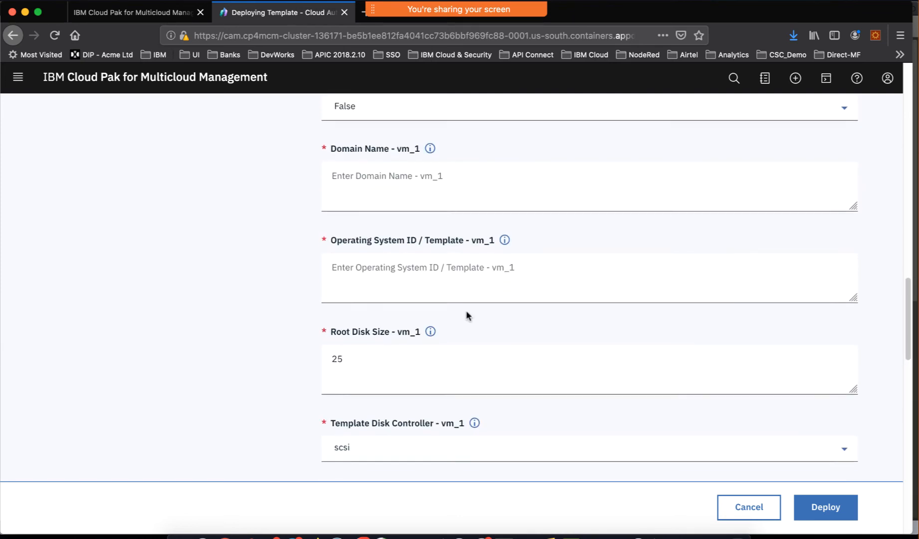
scroll(466, 311, "down", 1)
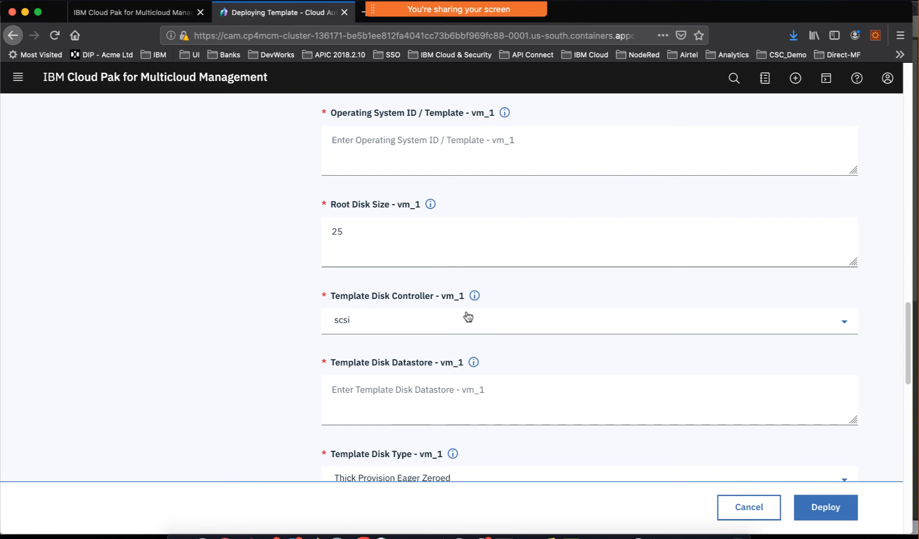
scroll(467, 316, "up", 6)
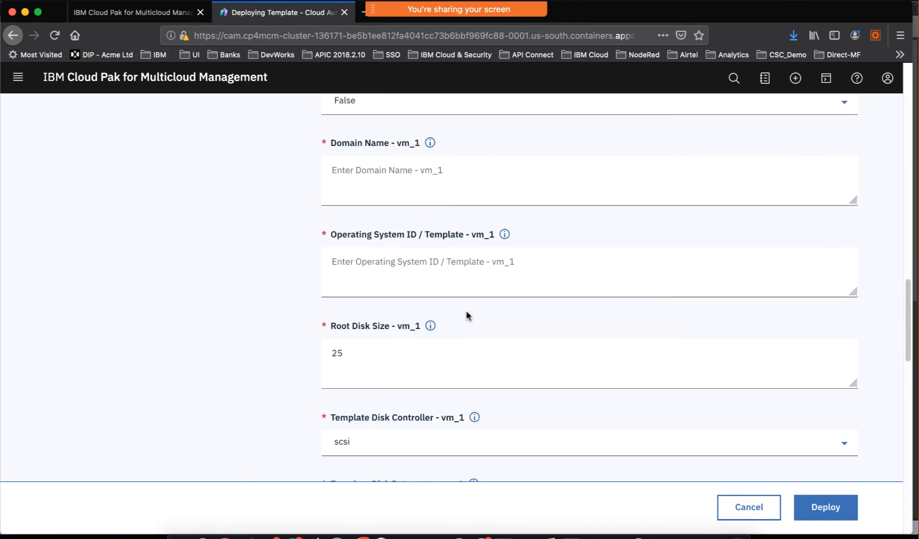
scroll(466, 315, "up", 5)
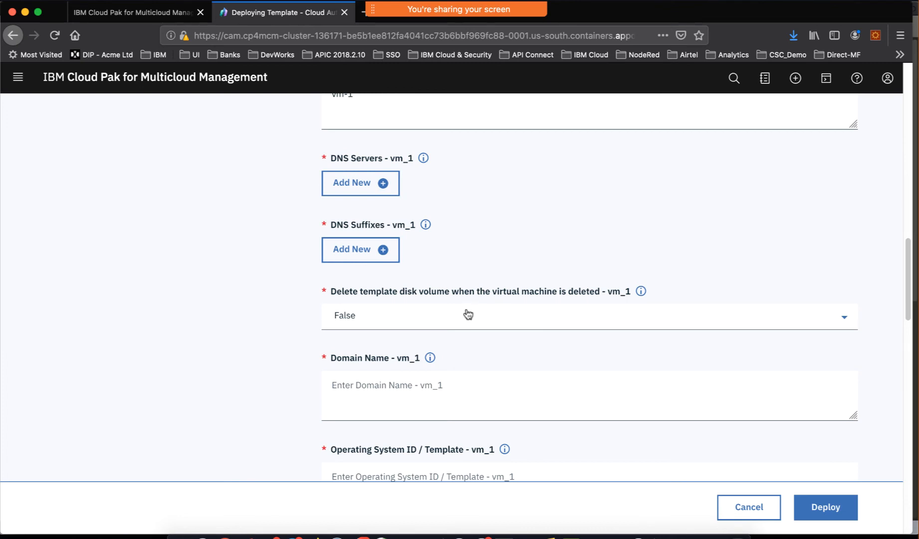
Review the vm_1 root disk size and the template disk controller, datastore and disk type inputs.
scroll(467, 315, "down", 4)
scroll(467, 312, "down", 2)
scroll(466, 308, "down", 5)
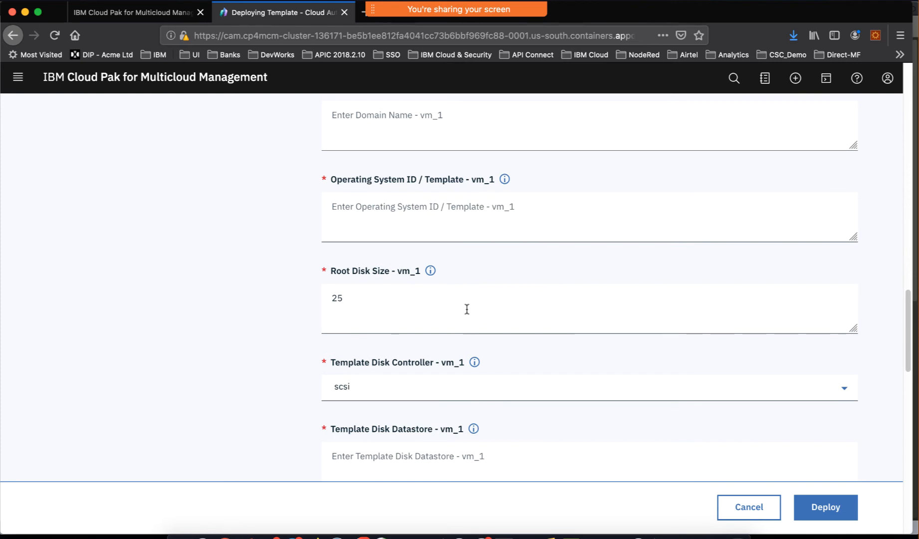
scroll(466, 308, "down", 2)
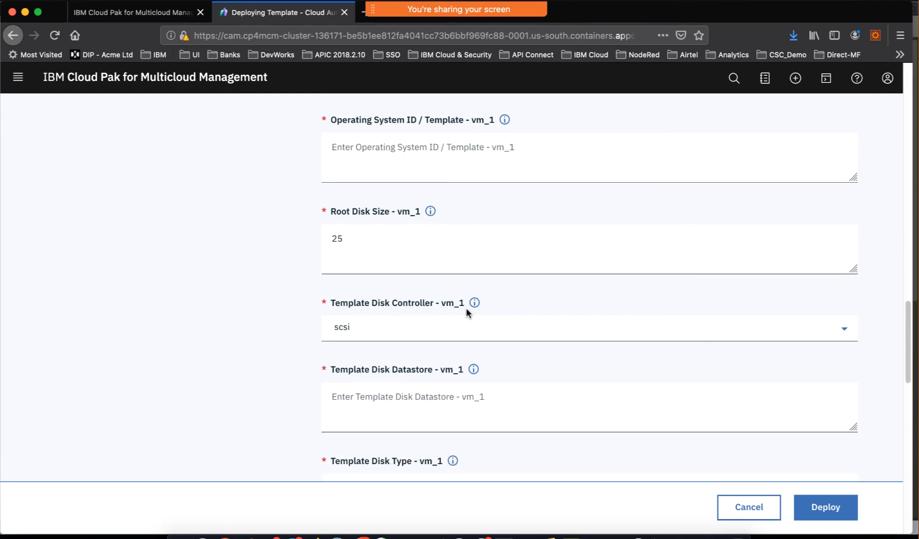
scroll(466, 309, "down", 1)
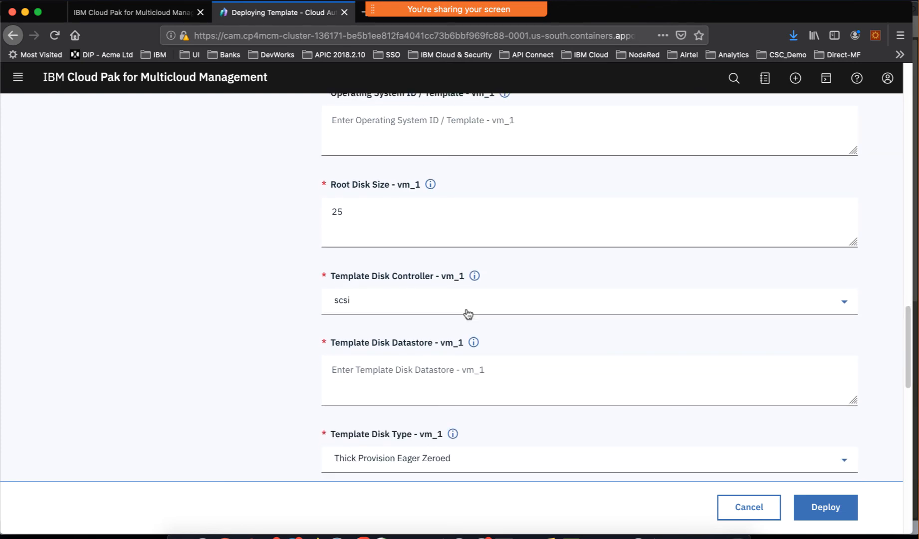
scroll(468, 312, "down", 1)
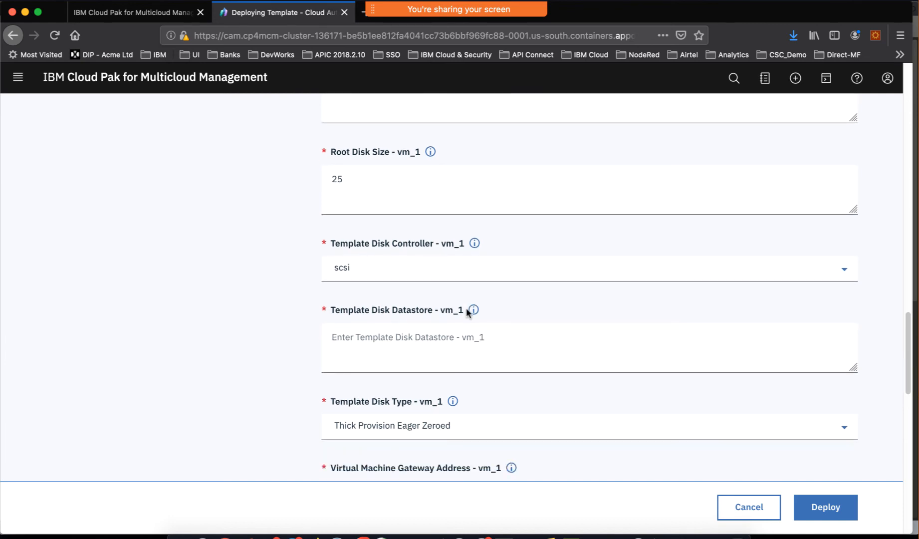
scroll(467, 310, "down", 2)
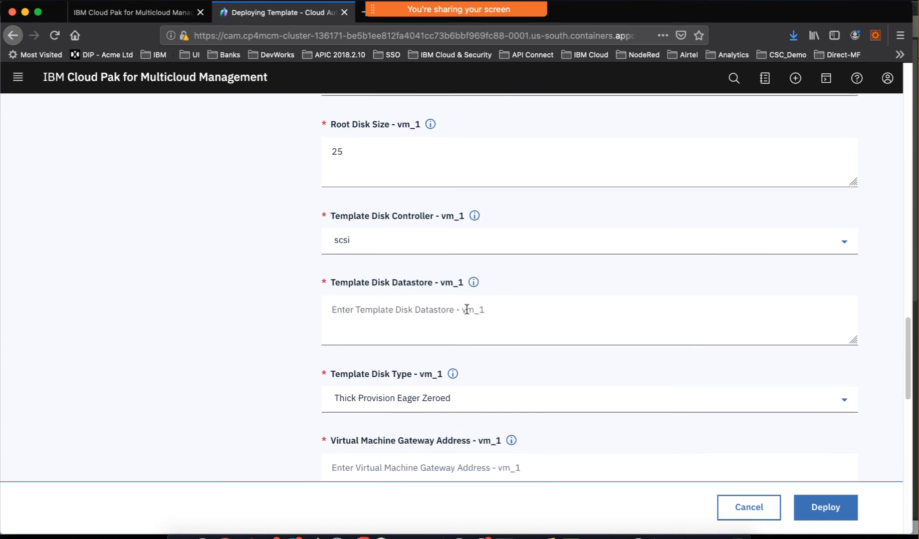
scroll(467, 309, "down", 3)
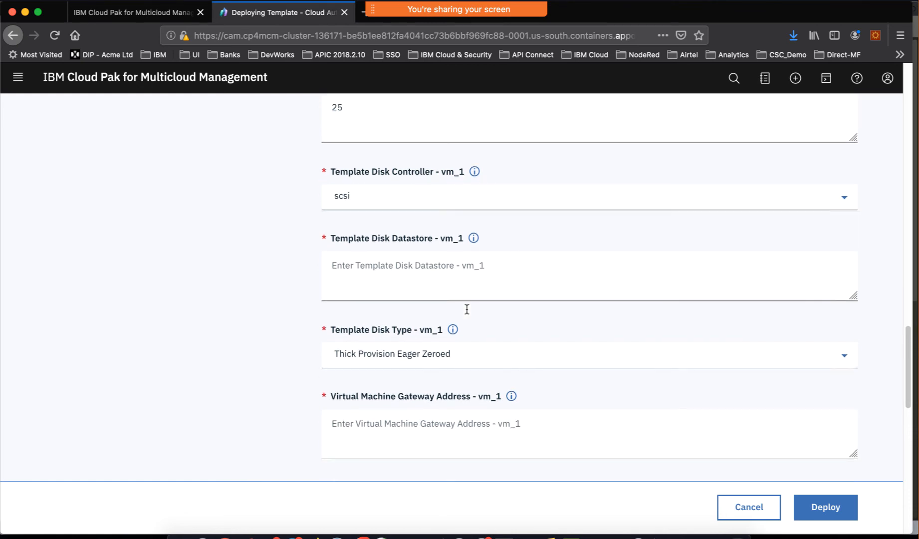
scroll(467, 313, "down", 1)
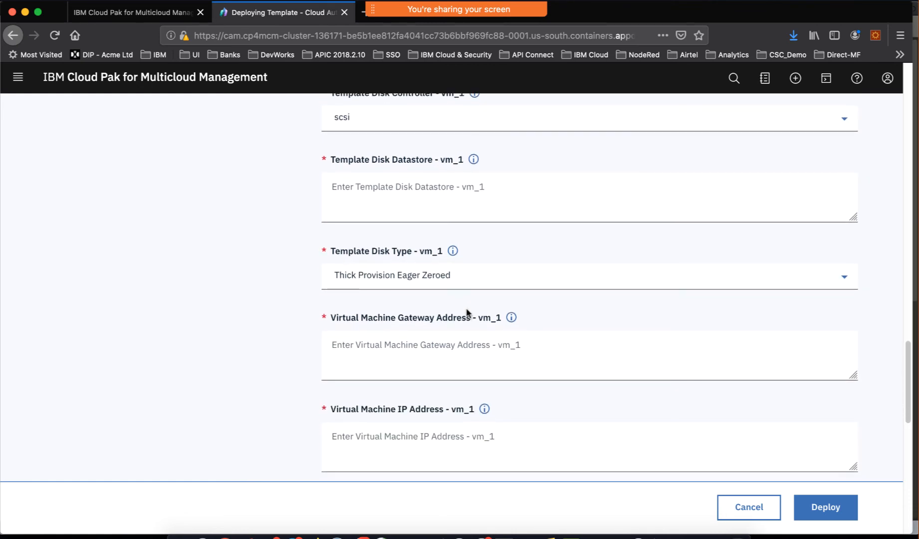
scroll(467, 312, "down", 1)
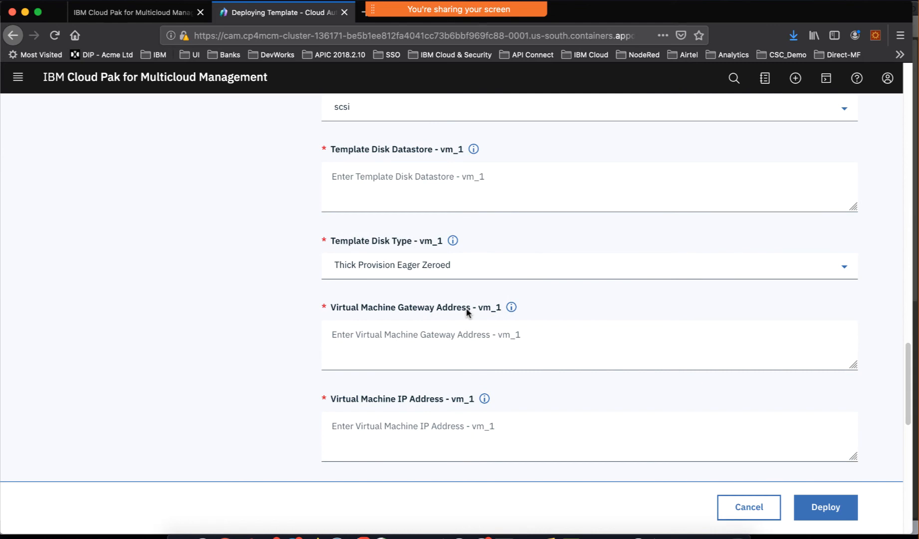
Review the remaining vm_1 inputs, covering gateway, IP address, memory, netmask prefix, vCPUs, port group, network adapter type and resource pool.
scroll(466, 309, "down", 1)
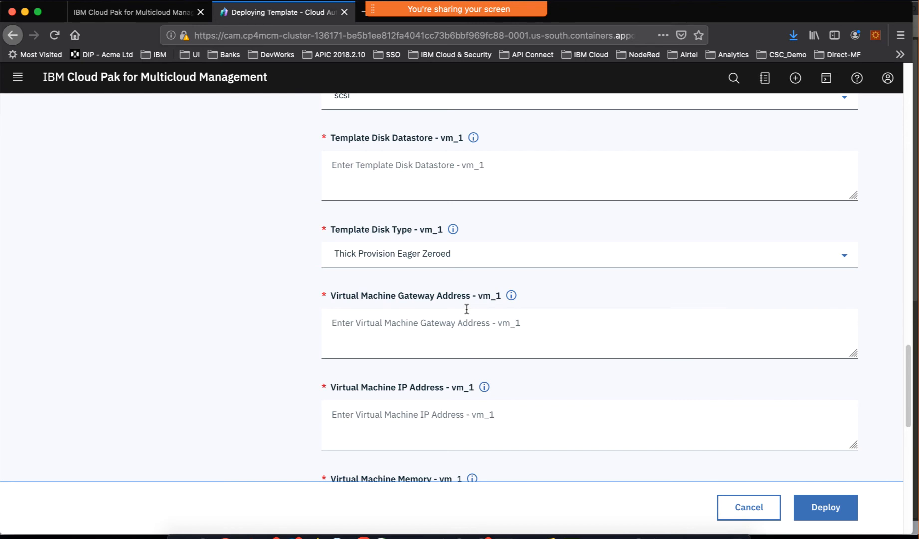
scroll(467, 309, "down", 3)
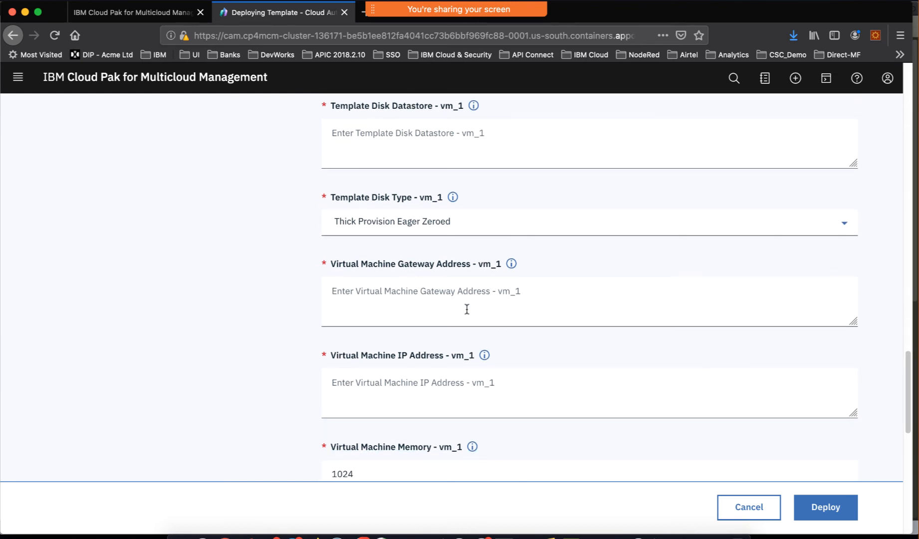
scroll(467, 309, "down", 1)
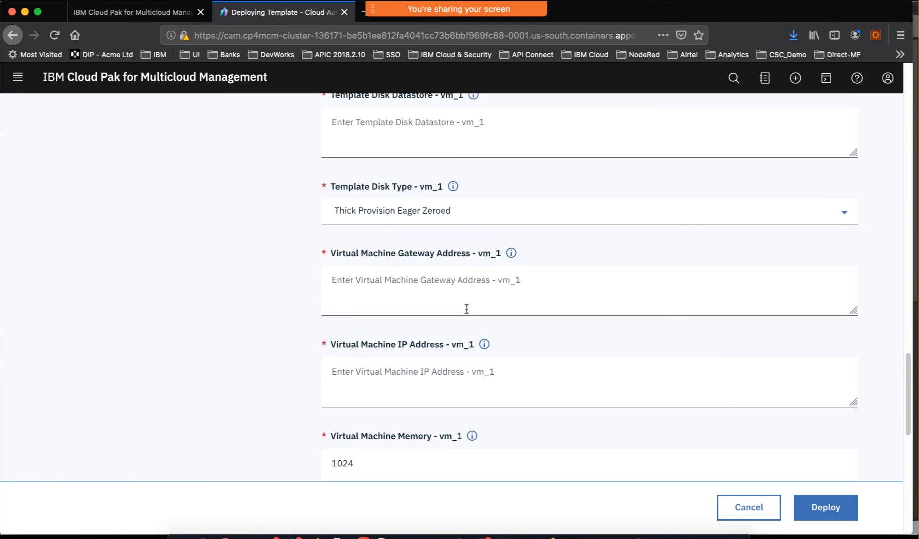
scroll(466, 309, "down", 7)
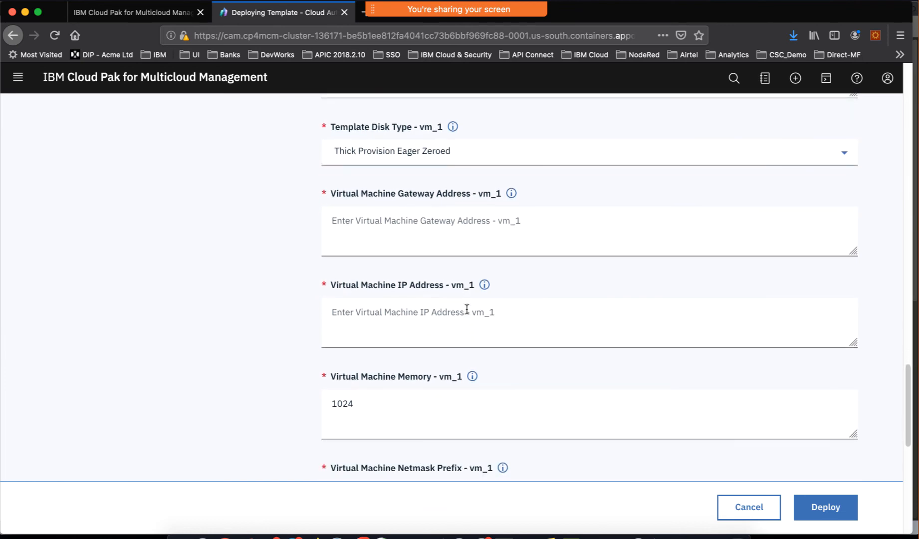
scroll(467, 309, "down", 4)
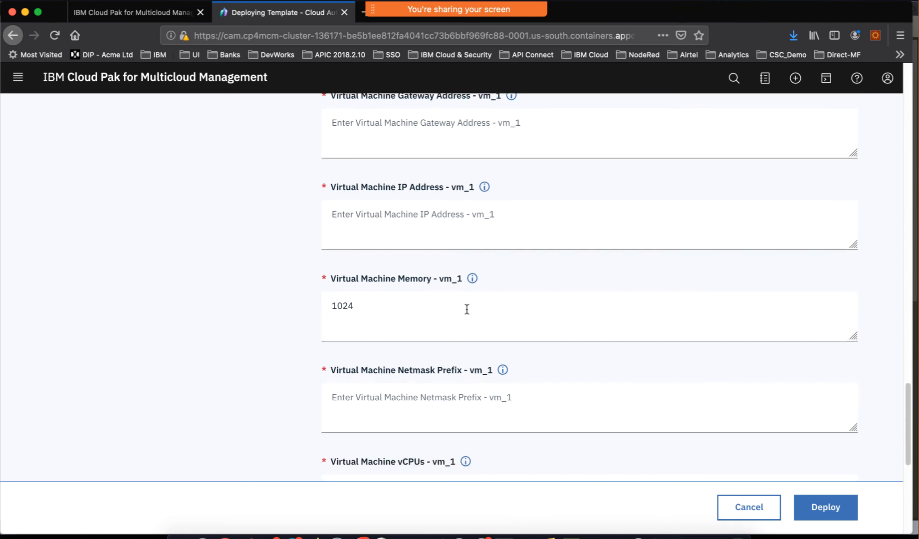
scroll(466, 309, "down", 2)
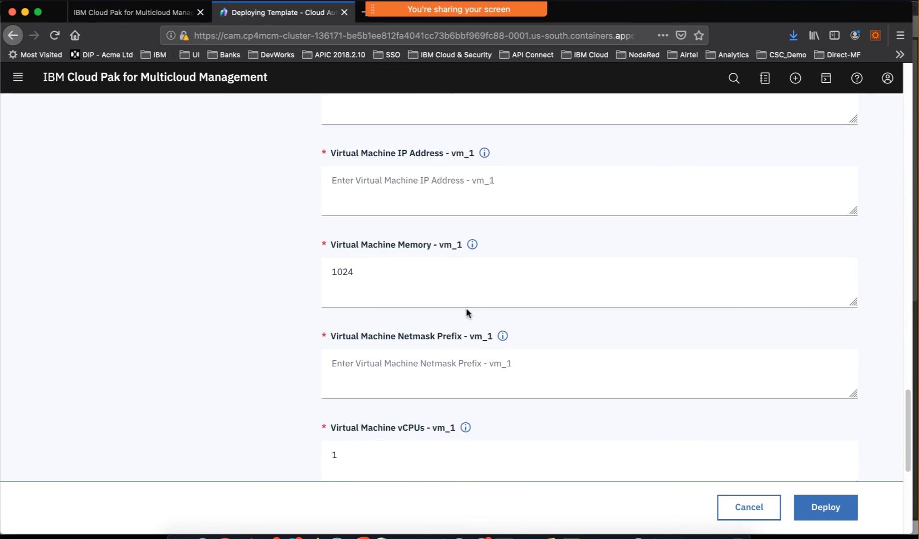
scroll(467, 309, "down", 1)
scroll(467, 310, "down", 3)
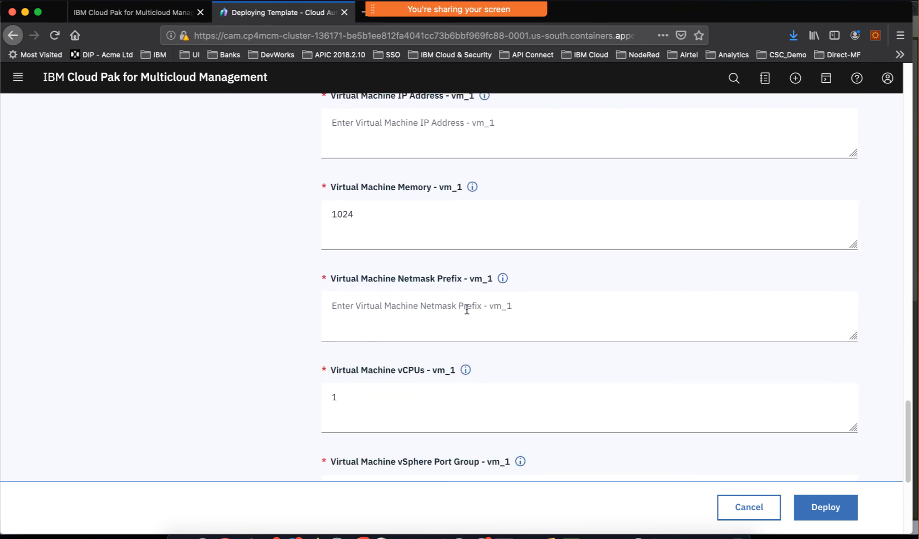
scroll(466, 309, "down", 1)
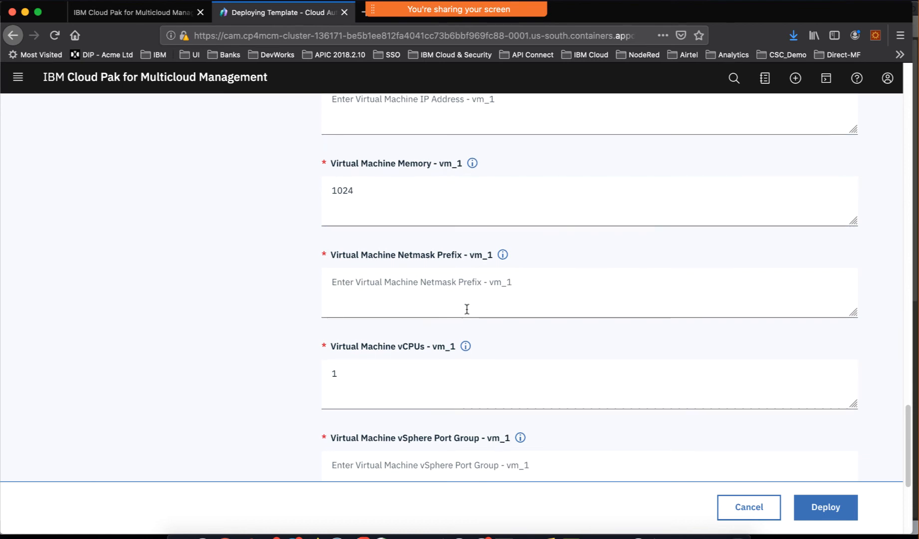
scroll(466, 313, "down", 10)
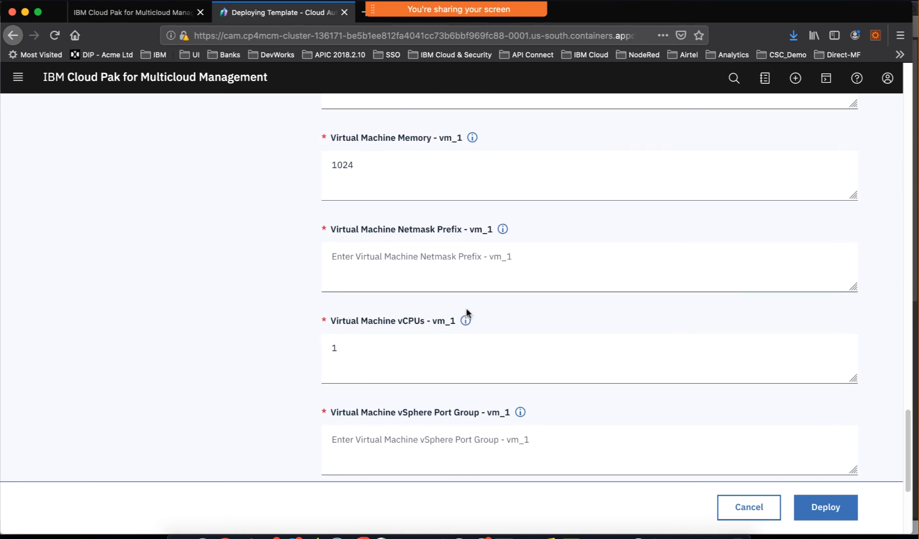
scroll(467, 309, "down", 1)
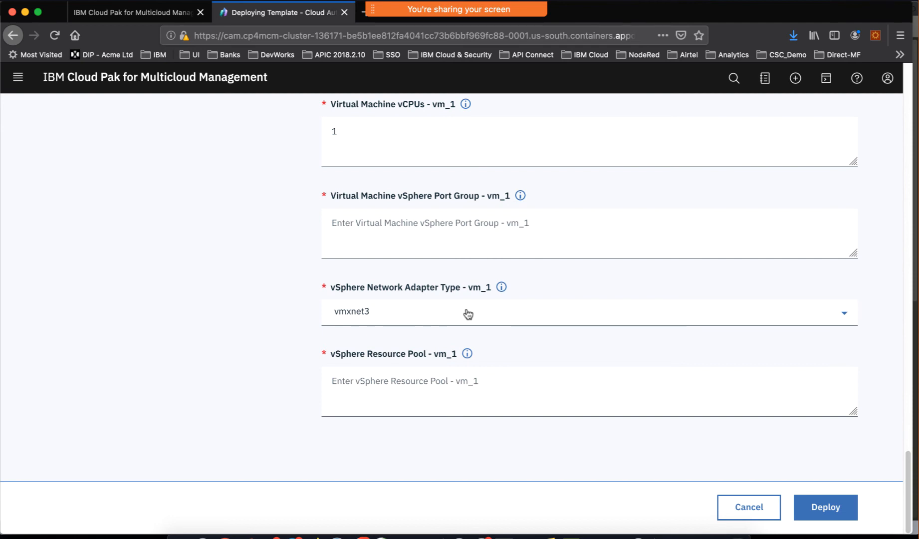
scroll(467, 312, "up", 5)
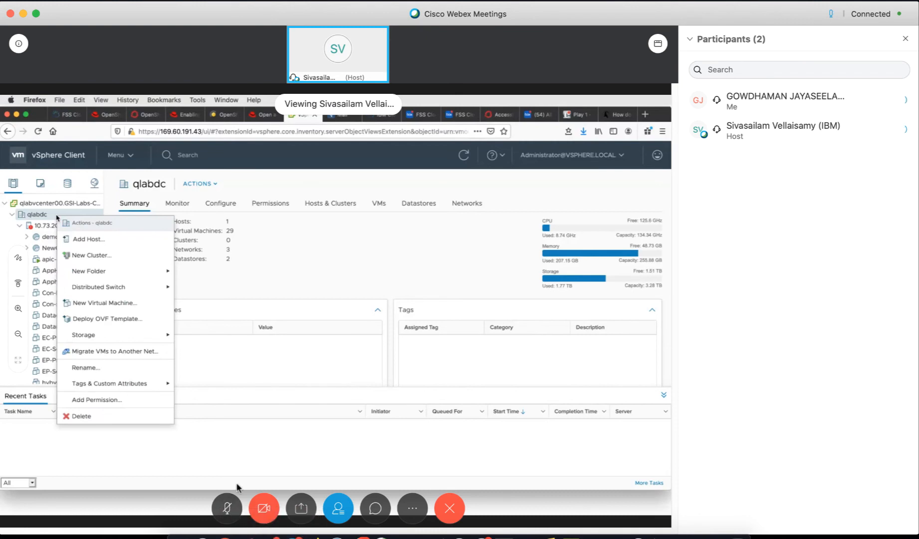
In the shared vSphere Client, check the actions available for the qlabdc datacenter and view the demorp resource pool.
left_click(200, 184)
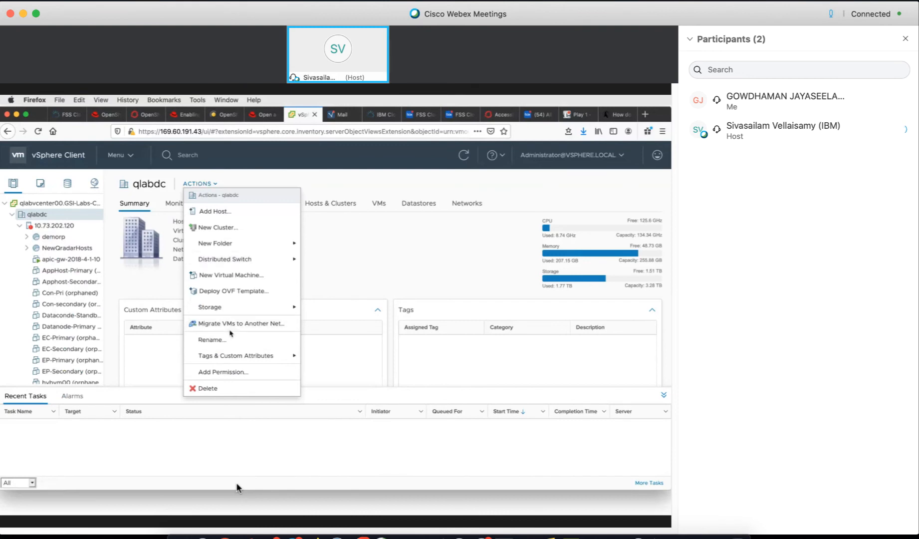
left_click(51, 242)
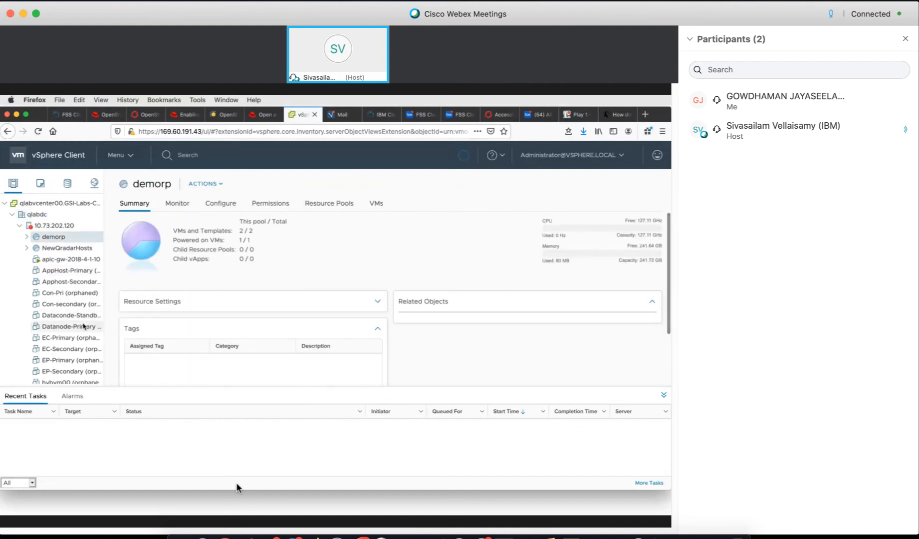
scroll(84, 326, "down", 2)
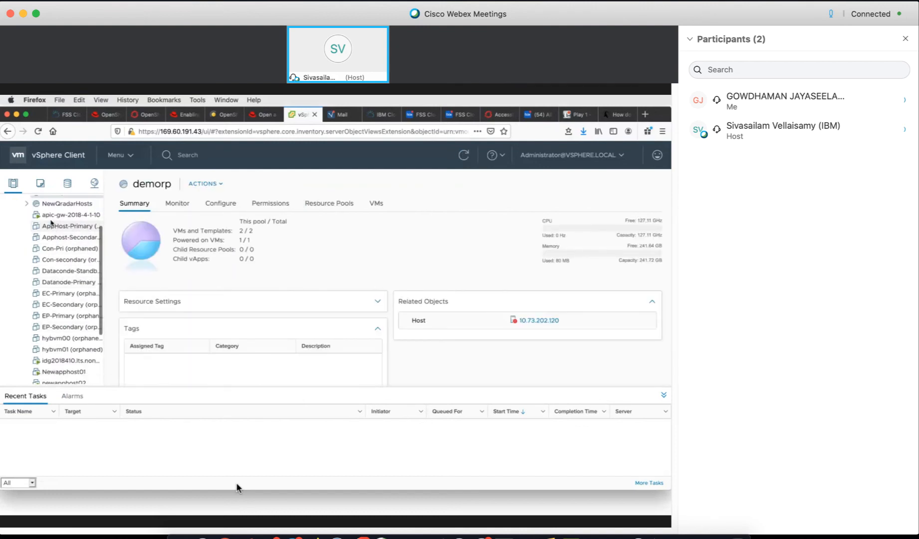
Show the VMs and templates inventory, expand qlabdc and view the summary of the ubuntusrvtplt01 template.
left_click(41, 184)
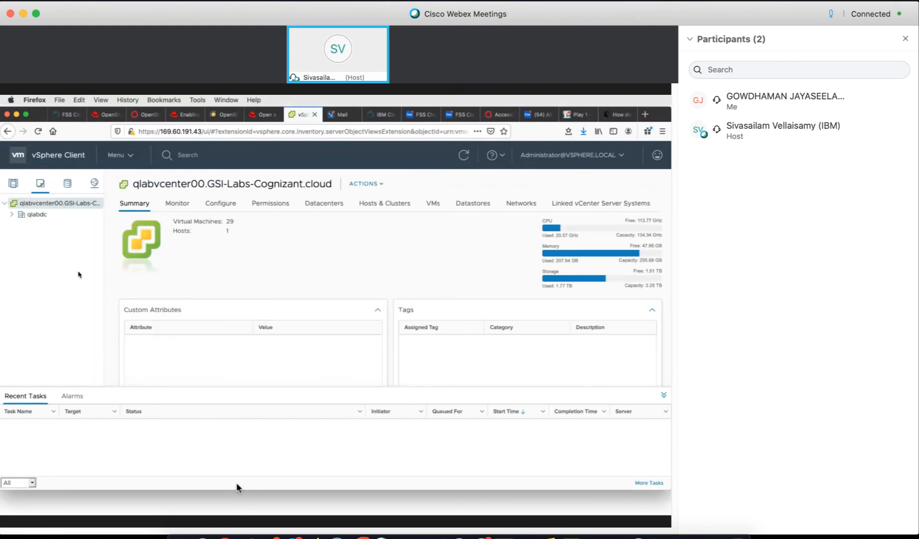
left_click(12, 214)
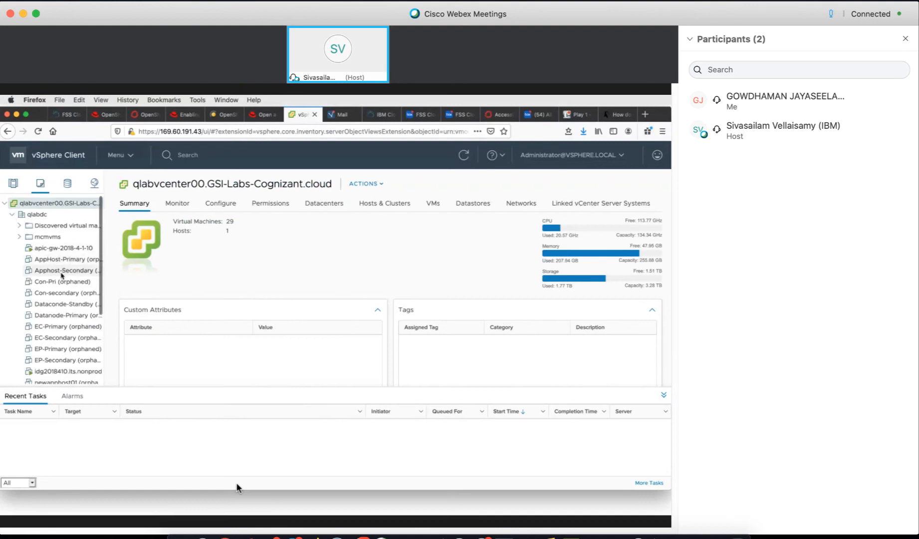
scroll(61, 274, "down", 5)
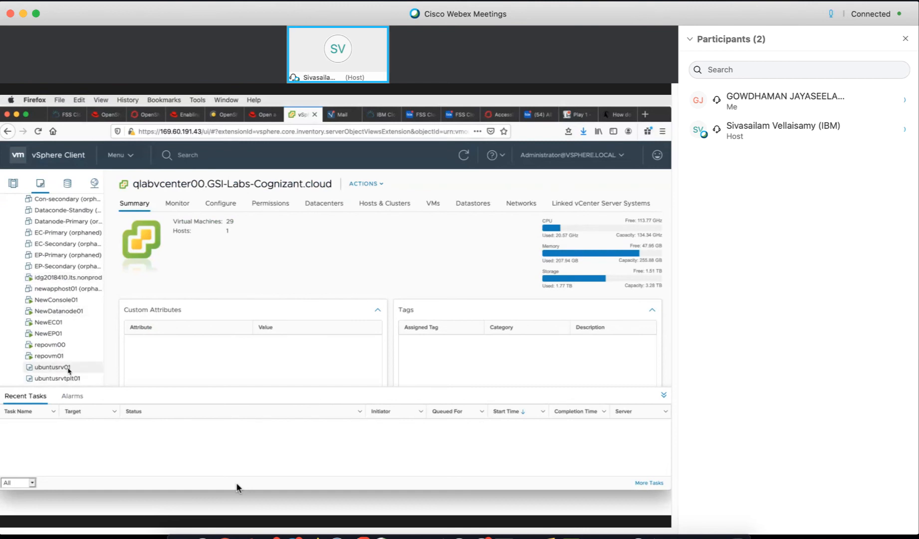
left_click(68, 369)
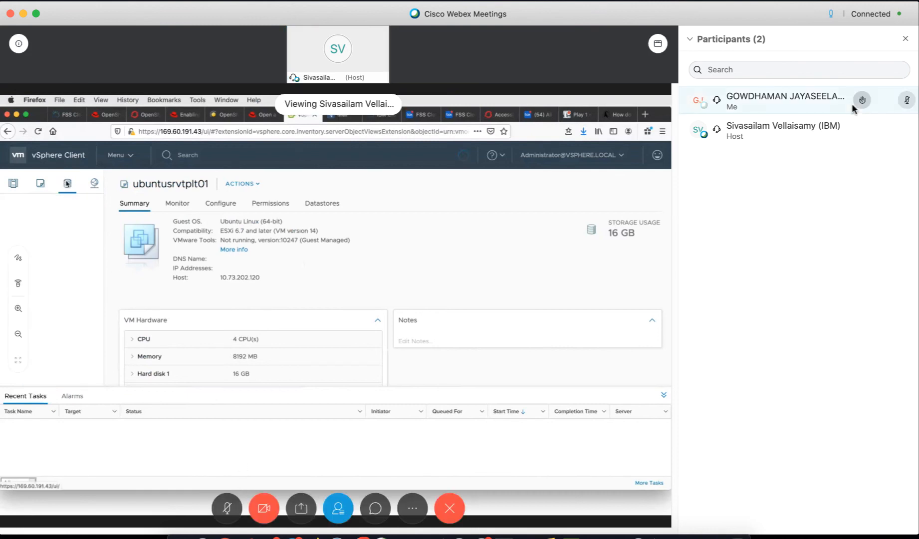
Close the meeting's participants list and examine the summary of datastore1 in the vSphere Client.
left_click(905, 39)
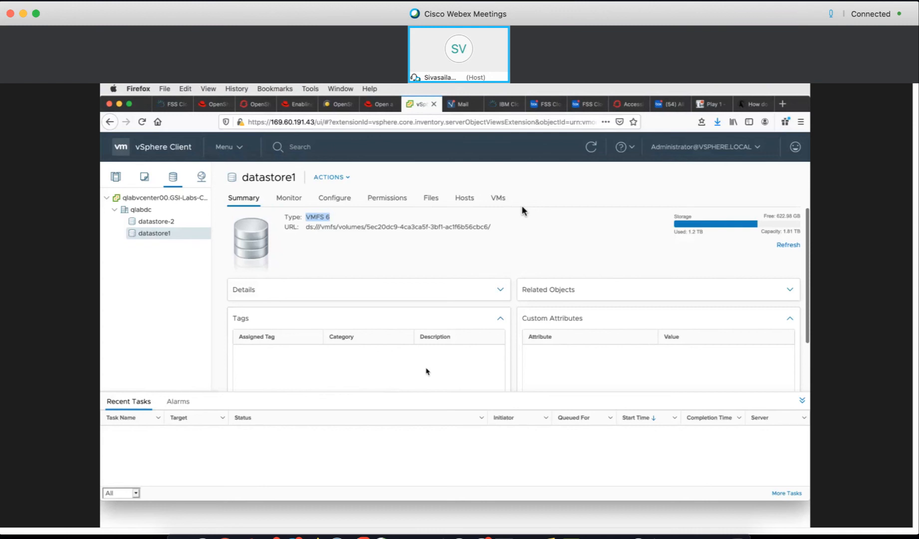
scroll(426, 368, "down", 1)
scroll(426, 369, "up", 1)
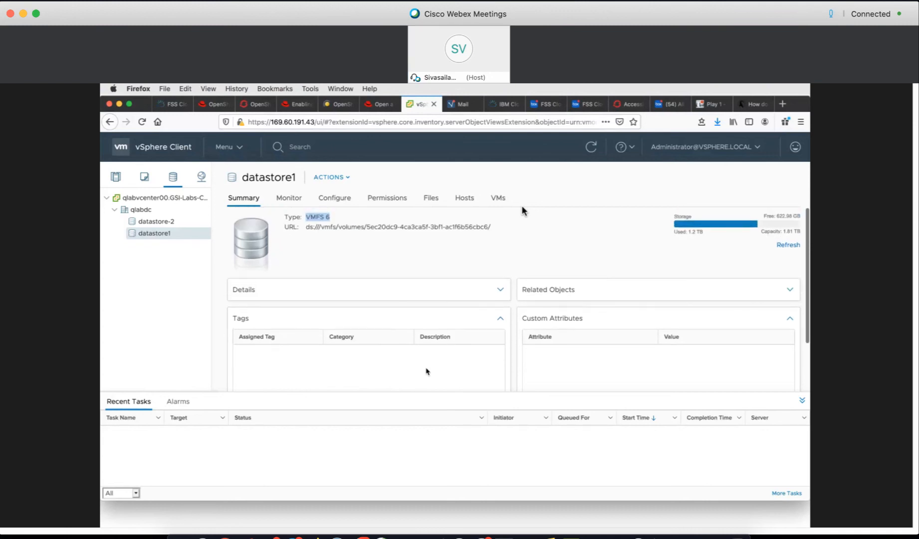